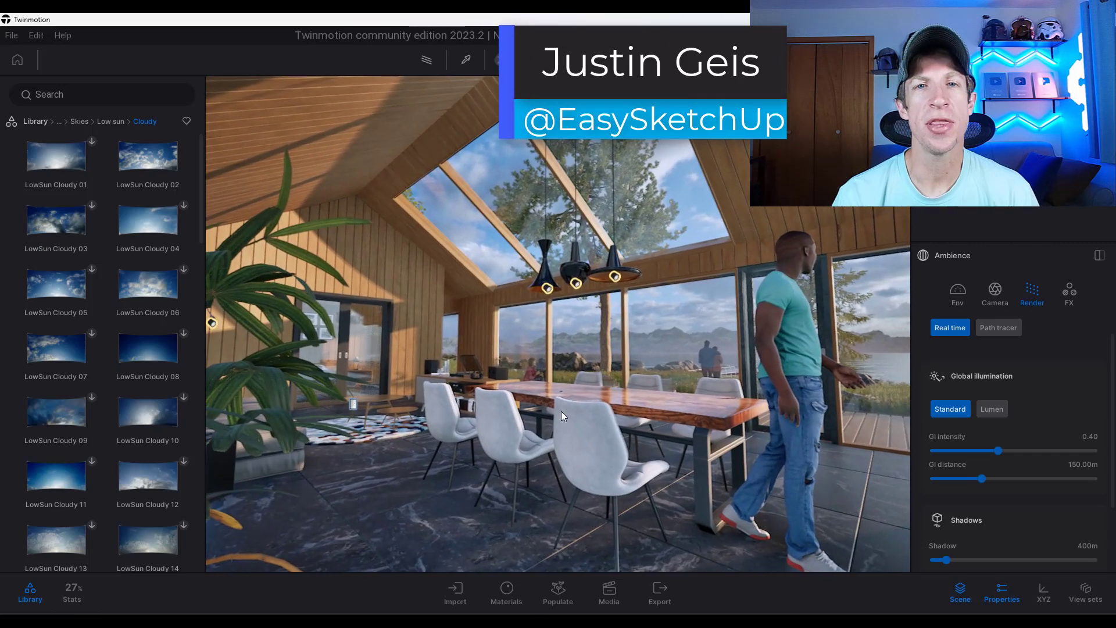
Step: Switch the dining room scene's global illumination to Lumen and show the environment exposure and weather settings
{"action": "left_click", "coordinate": [990, 410]}
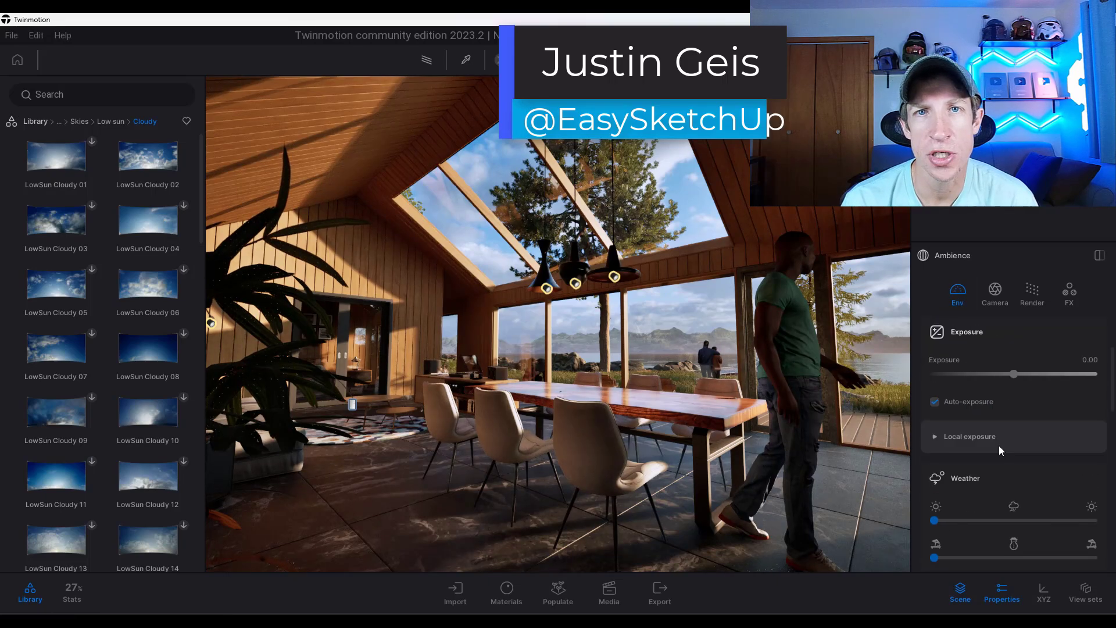
{"action": "mouse_move", "coordinate": [1001, 432]}
{"action": "left_mouse_down"}
{"action": "mouse_move", "coordinate": [1024, 434]}
{"action": "mouse_move", "coordinate": [1002, 440]}
{"action": "left_mouse_up"}
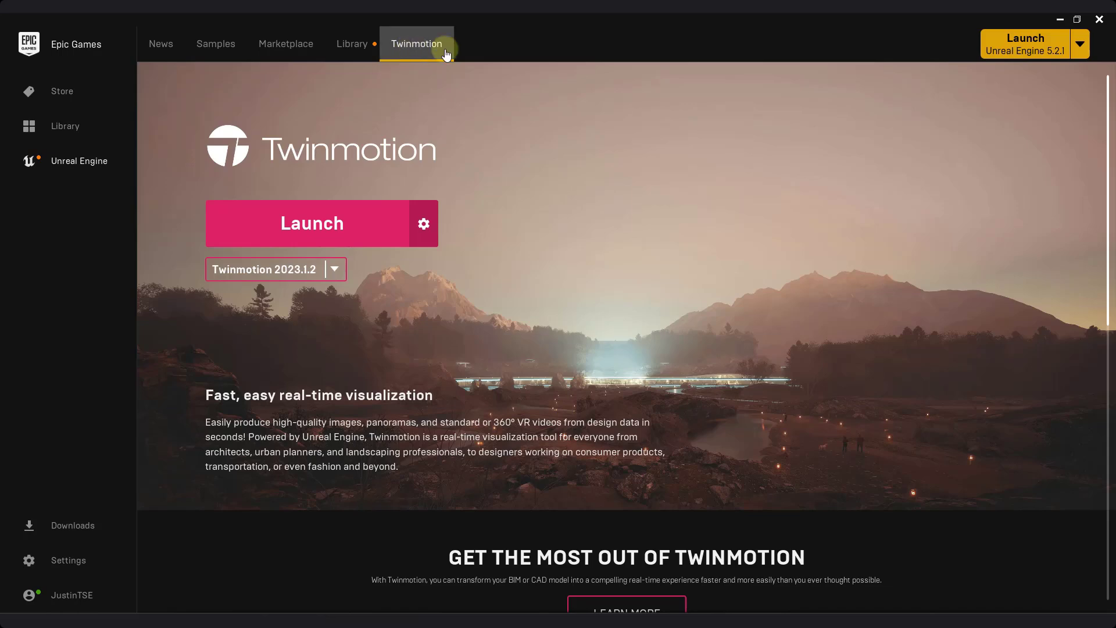
Step: In the Epic Games Launcher, select Twinmotion Community Edition 2023.2 Preview 1 as the Twinmotion version to use
{"action": "left_click", "coordinate": [51, 167]}
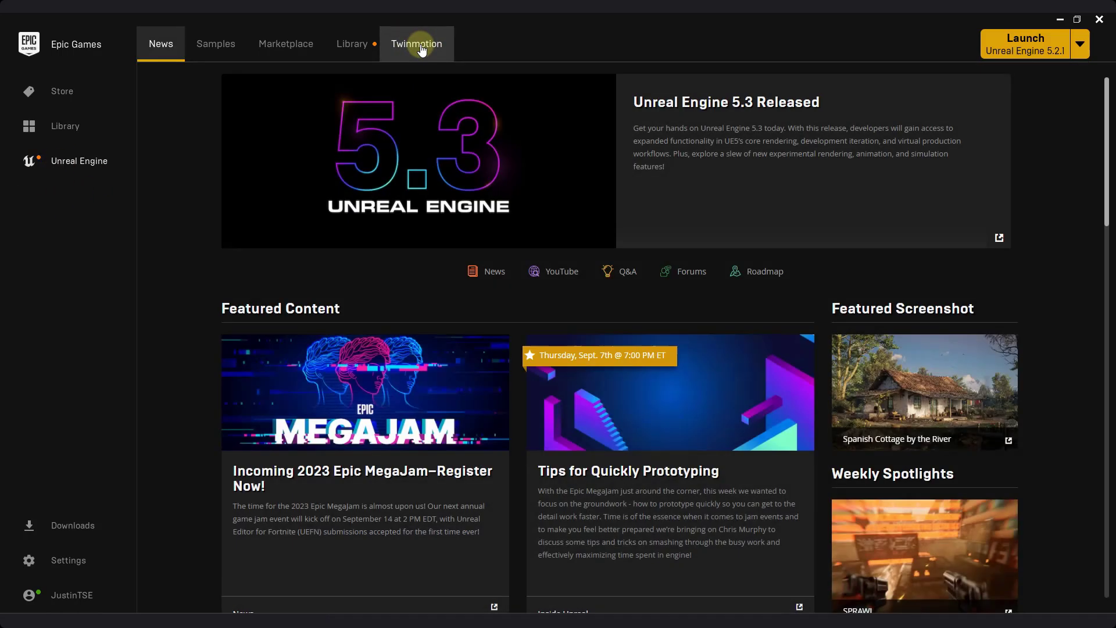
{"action": "left_click", "coordinate": [421, 47]}
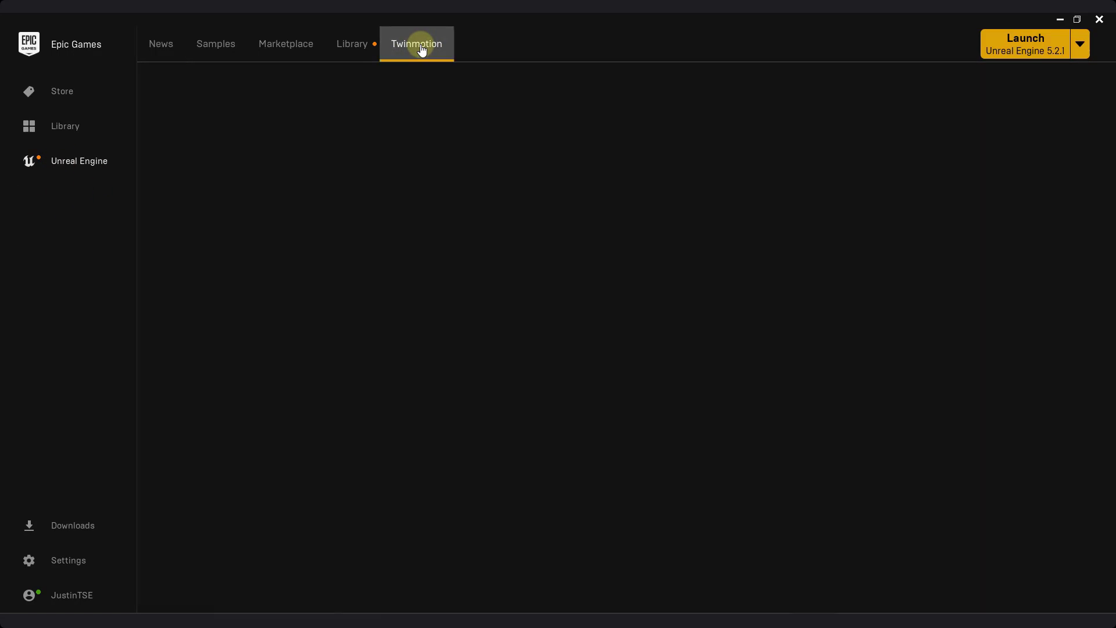
{"action": "left_click", "coordinate": [334, 269]}
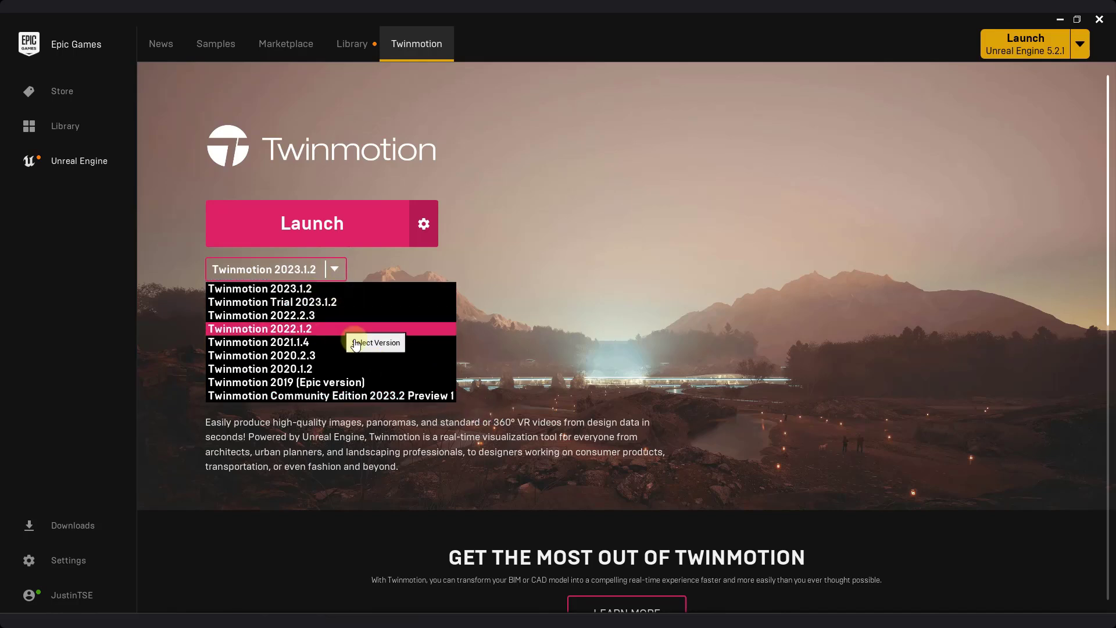
{"action": "left_click", "coordinate": [397, 398]}
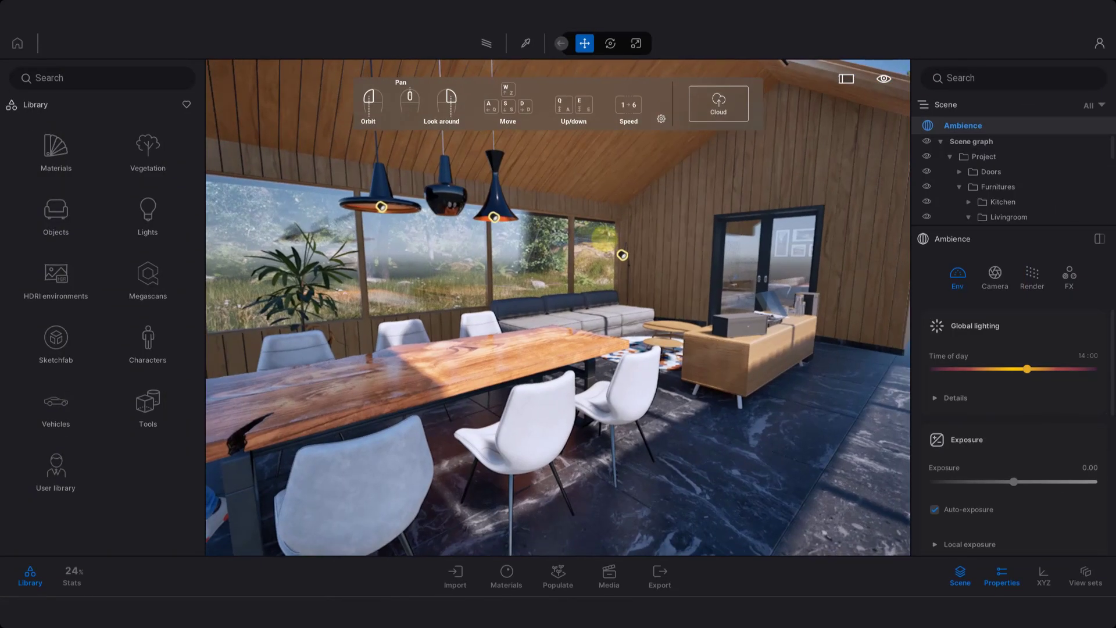
Step: Examine the living room's standard real-time lighting and the reflections in the large windows behind the sofa
{"action": "right_click_drag", "start_coordinate": [604, 236], "coordinate": [618, 229]}
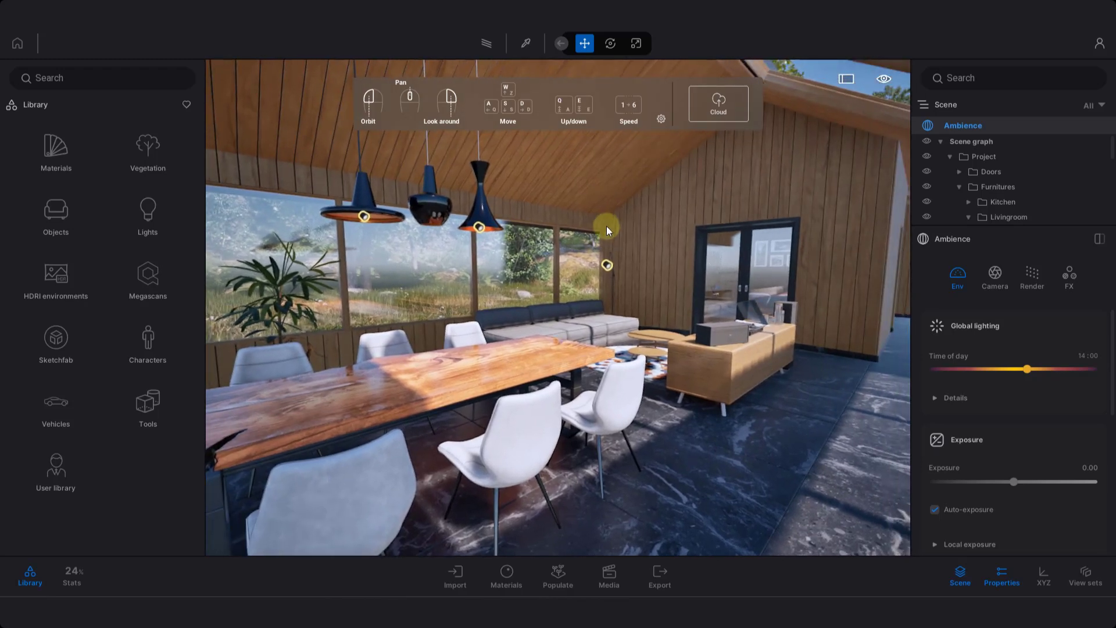
{"action": "left_click_drag", "start_coordinate": [614, 232], "coordinate": [611, 234]}
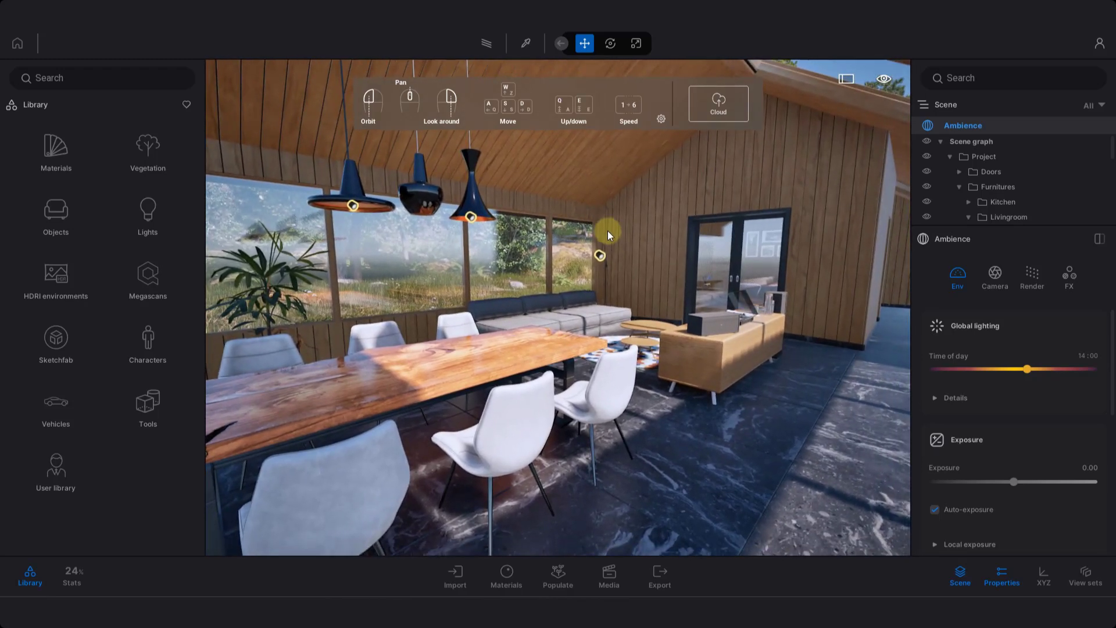
{"action": "right_click_drag", "start_coordinate": [598, 234], "coordinate": [571, 246]}
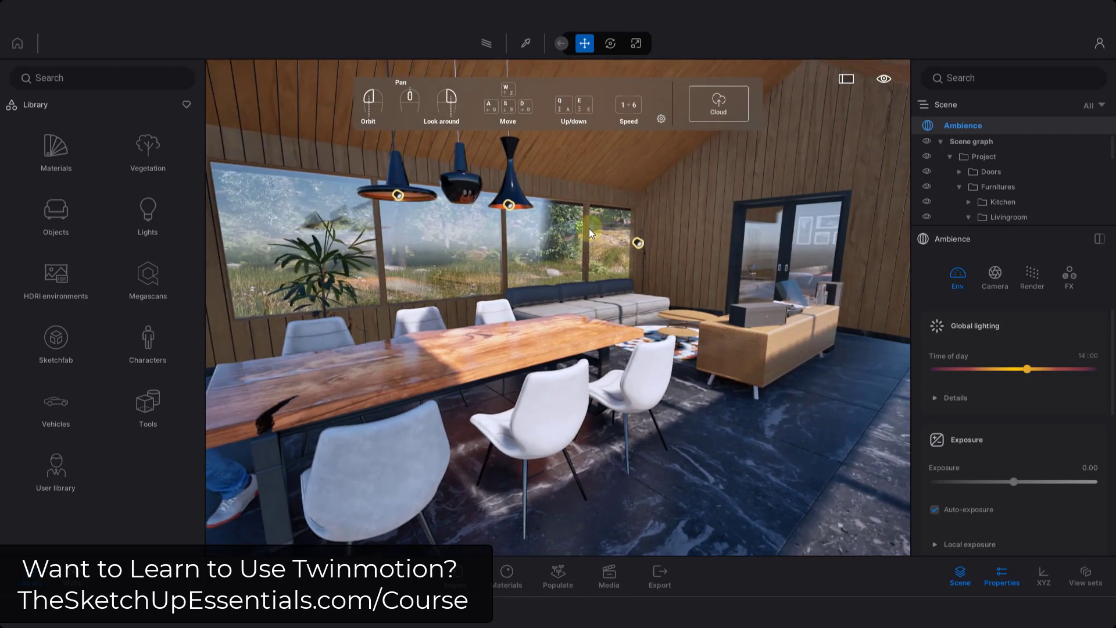
{"action": "left_click_drag", "start_coordinate": [584, 231], "coordinate": [591, 235]}
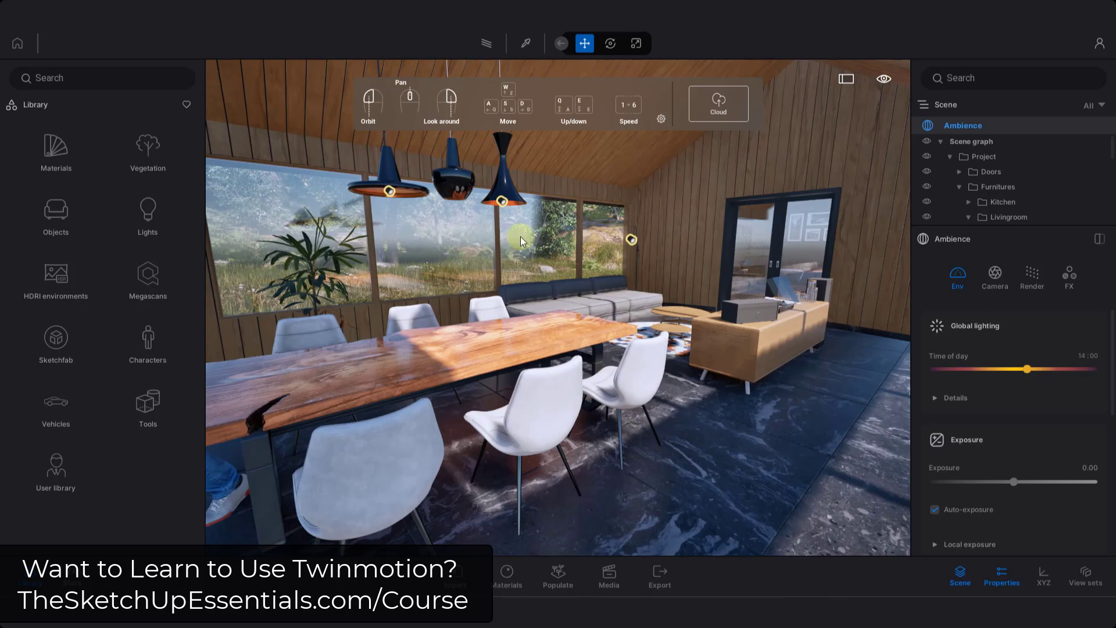
{"action": "left_click_drag", "start_coordinate": [592, 283], "coordinate": [682, 205]}
{"action": "left_click", "coordinate": [621, 392]}
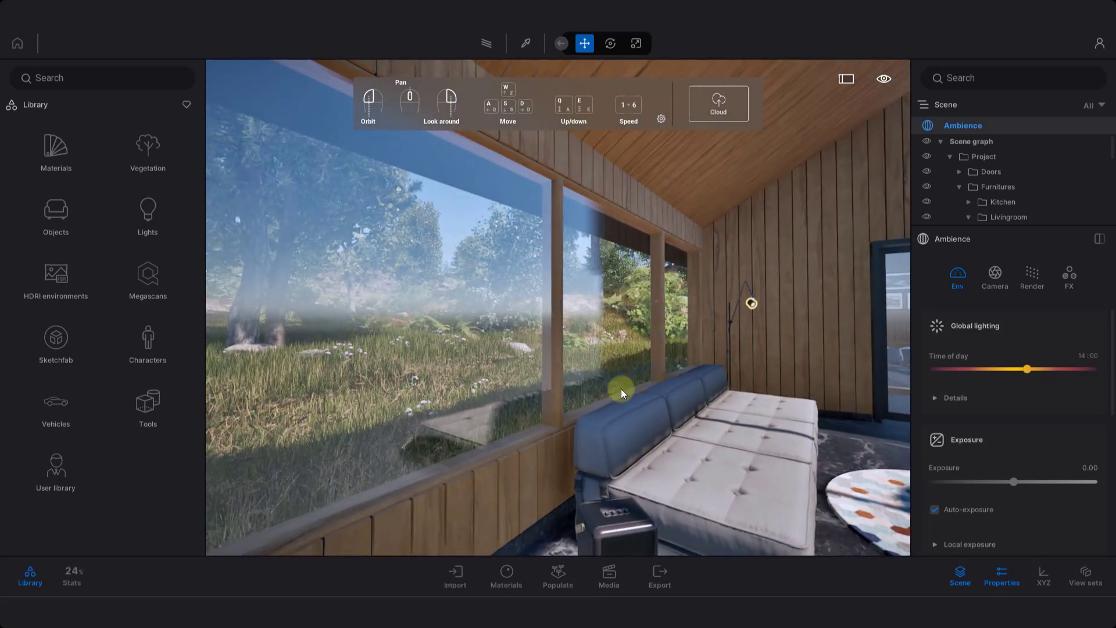
{"action": "left_click_drag", "start_coordinate": [756, 388], "coordinate": [456, 368]}
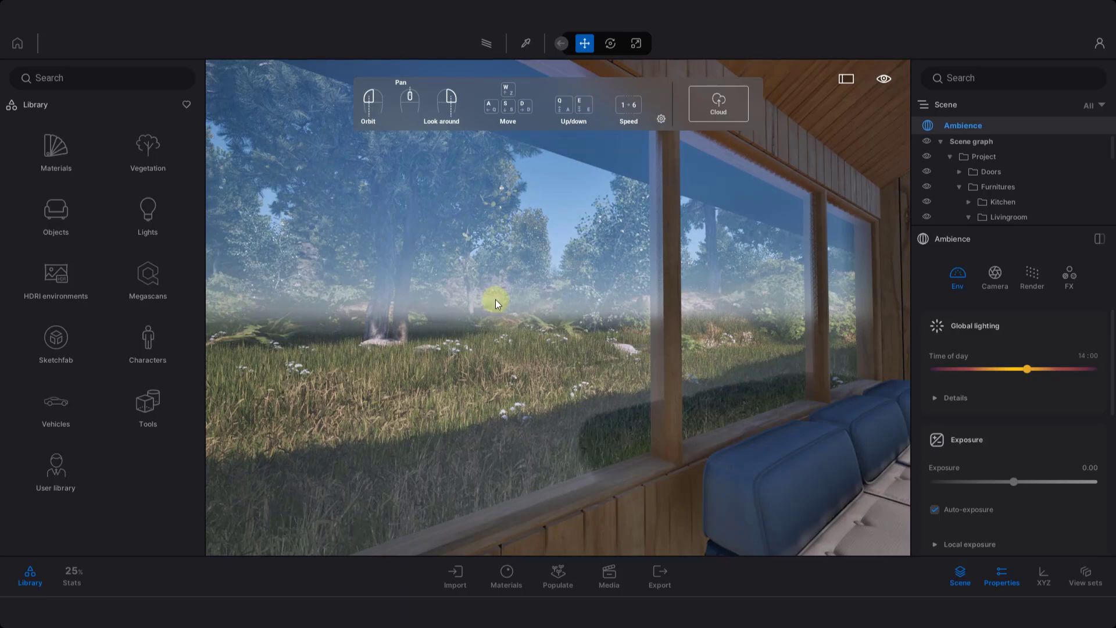
Step: Preview the window and skylight reflections with the path tracer, and return to real-time rendering
{"action": "left_click", "coordinate": [486, 44]}
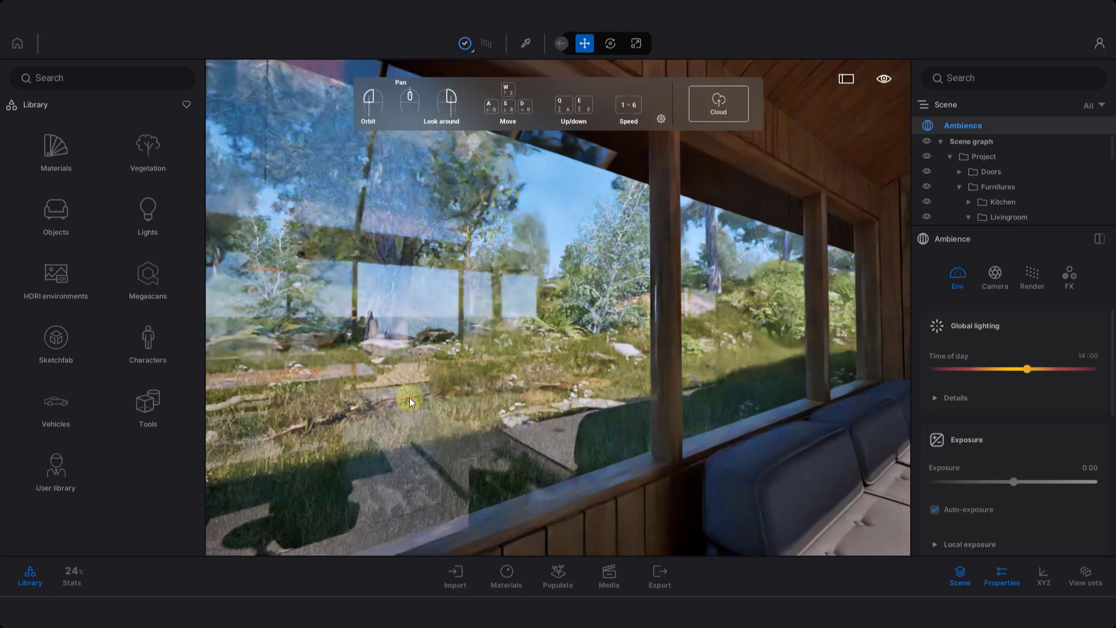
{"action": "left_click_drag", "start_coordinate": [405, 326], "coordinate": [374, 336]}
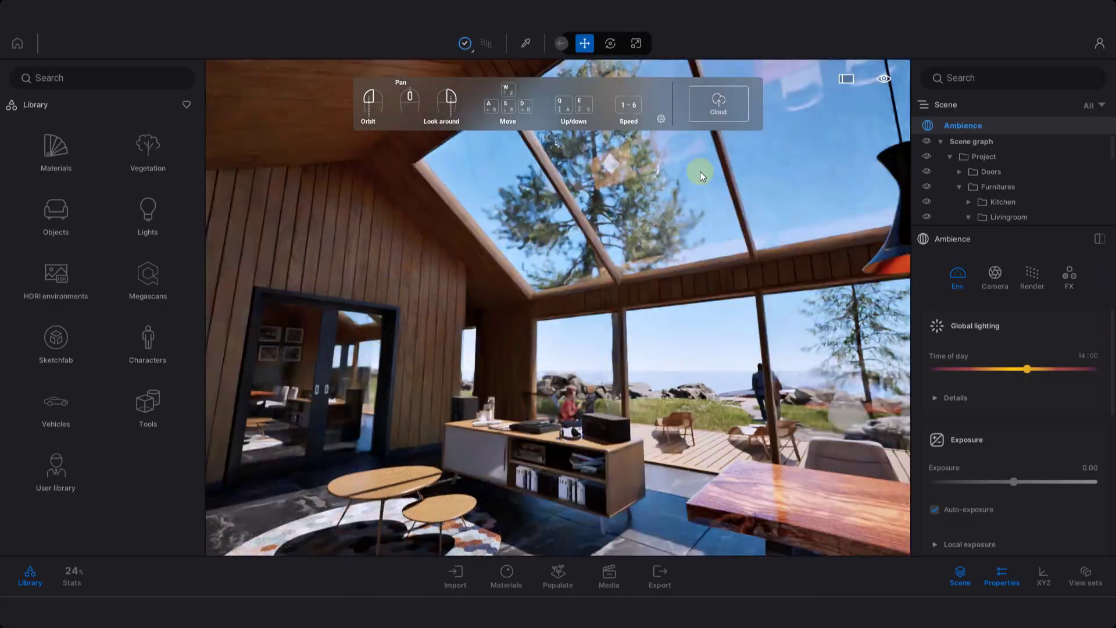
{"action": "left_click", "coordinate": [466, 44]}
{"action": "right_click_drag", "start_coordinate": [649, 263], "coordinate": [21, 381]}
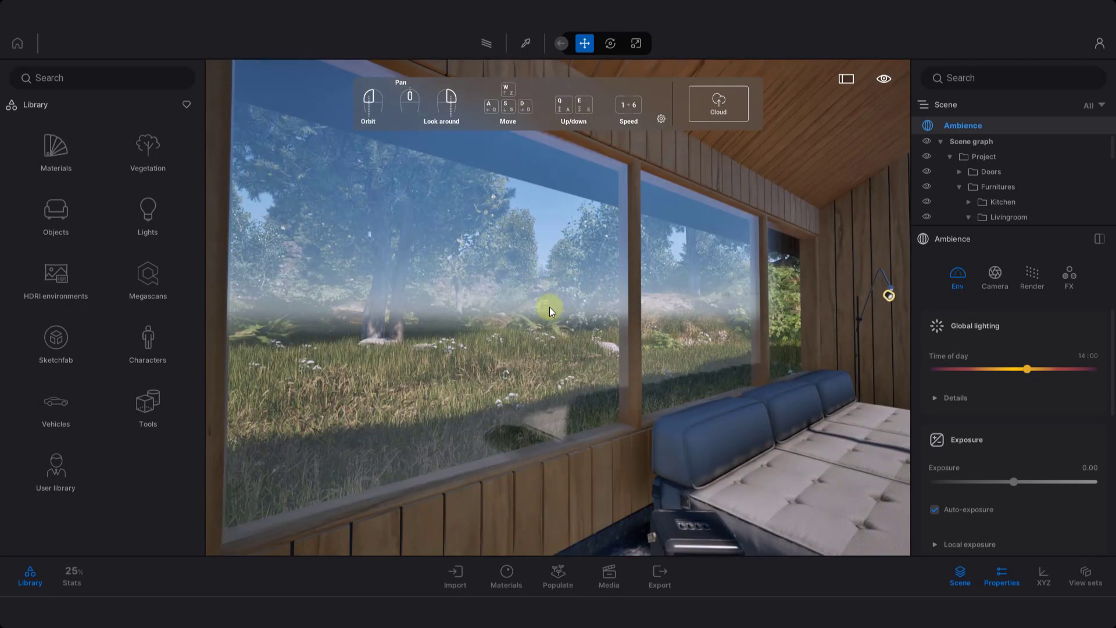
Step: Place a Box Reflection Probe from the library tools at the living room window beside the sofa
{"action": "right_click_drag", "start_coordinate": [550, 311], "coordinate": [563, 291]}
{"action": "left_click", "coordinate": [935, 275]}
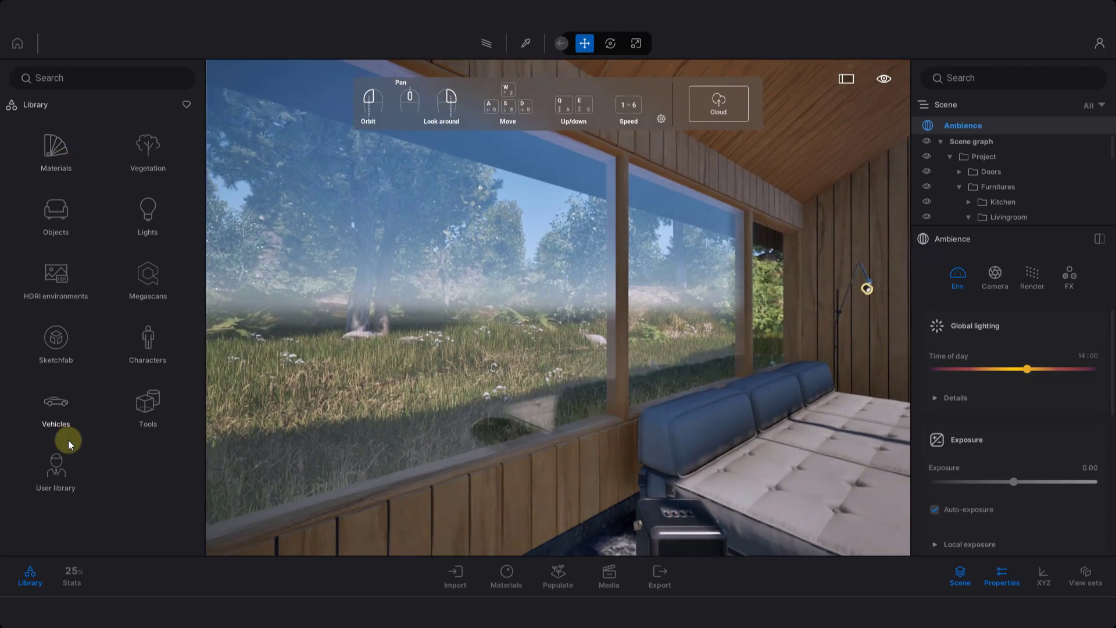
{"action": "left_click", "coordinate": [143, 411]}
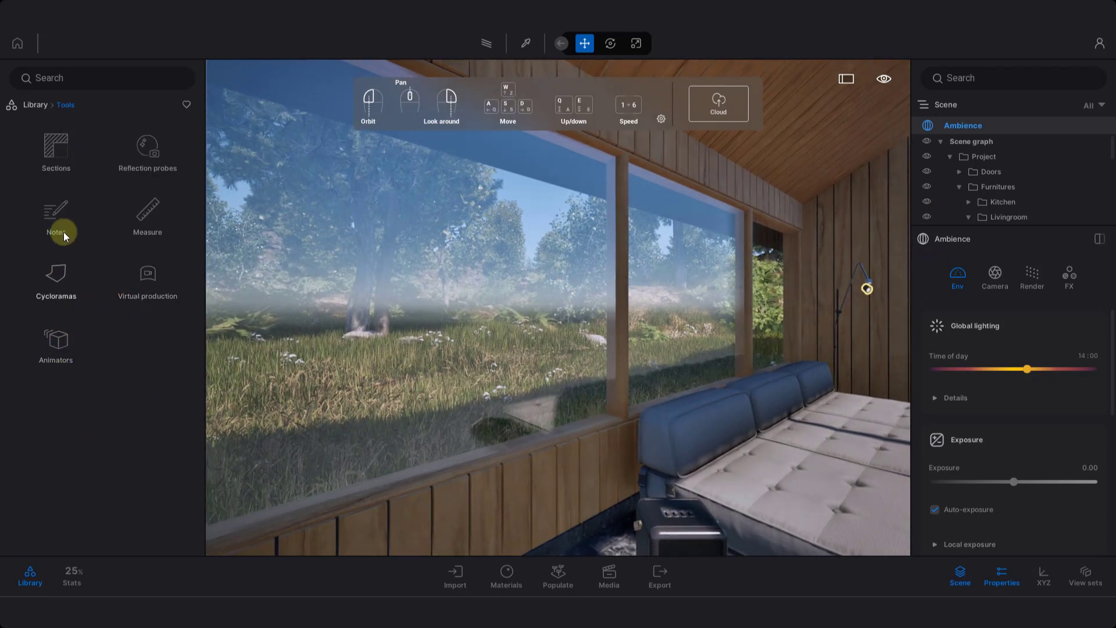
{"action": "left_click", "coordinate": [134, 150]}
{"action": "left_click_drag", "start_coordinate": [152, 145], "coordinate": [557, 332]}
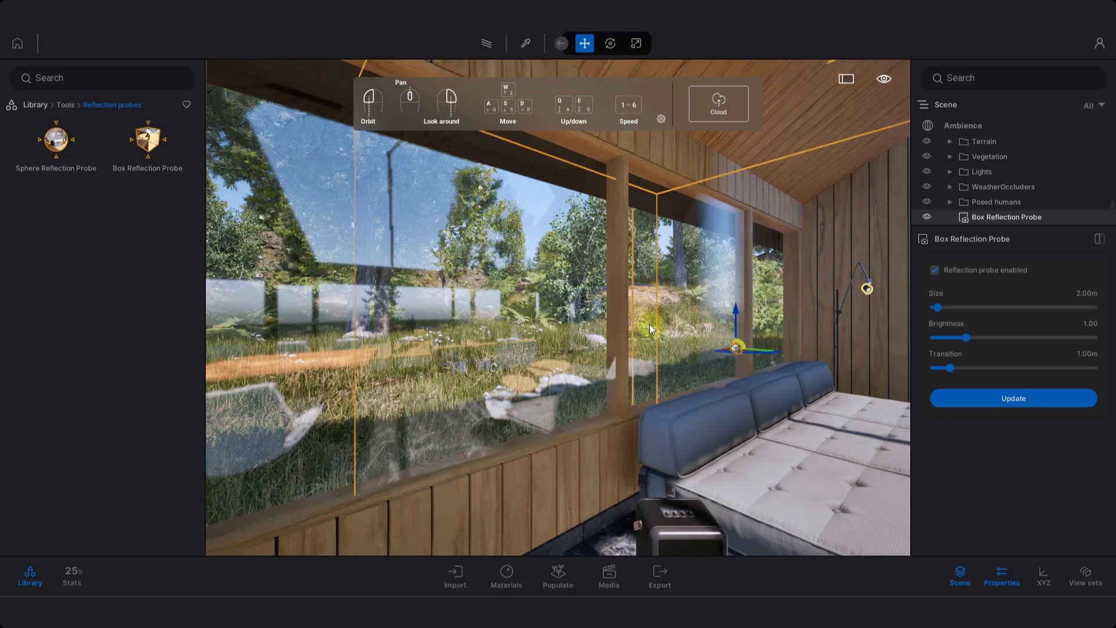
Step: Delete the box reflection probe from the living room
{"action": "mouse_move", "coordinate": [581, 338]}
{"action": "left_mouse_down"}
{"action": "mouse_move", "coordinate": [456, 361]}
{"action": "mouse_move", "coordinate": [580, 354]}
{"action": "left_mouse_up"}
{"action": "middle_click_drag", "start_coordinate": [580, 353], "coordinate": [592, 353]}
{"action": "key", "text": "Delete"}
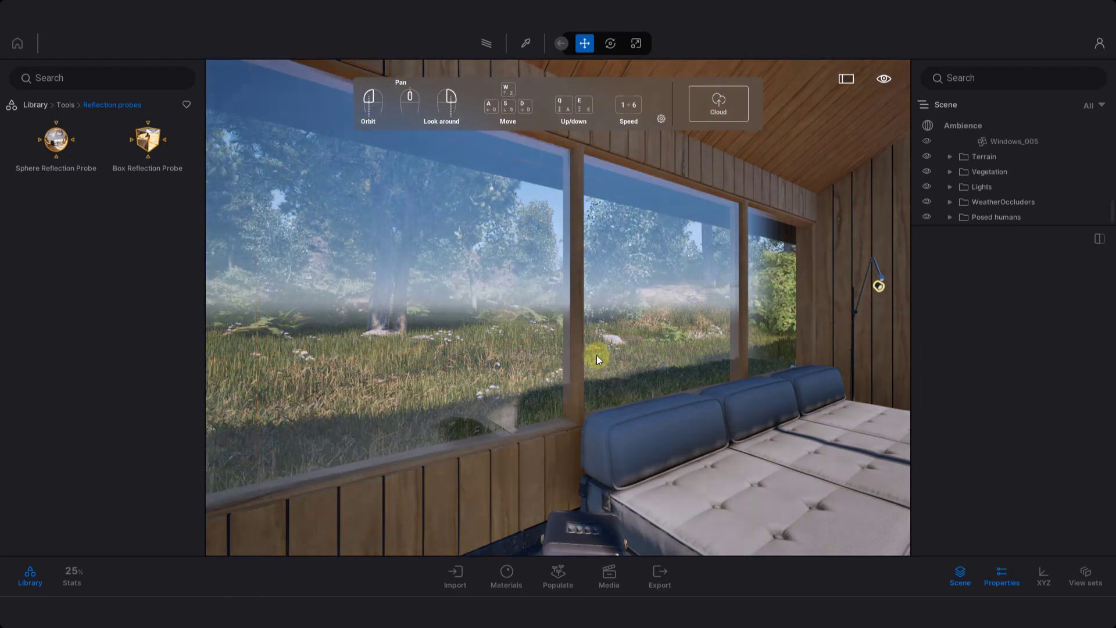
Step: Set the global illumination to Lumen in the scene's ambience render settings
{"action": "mouse_move", "coordinate": [500, 295]}
{"action": "right_mouse_down"}
{"action": "mouse_move", "coordinate": [512, 297]}
{"action": "mouse_move", "coordinate": [498, 298]}
{"action": "right_mouse_up"}
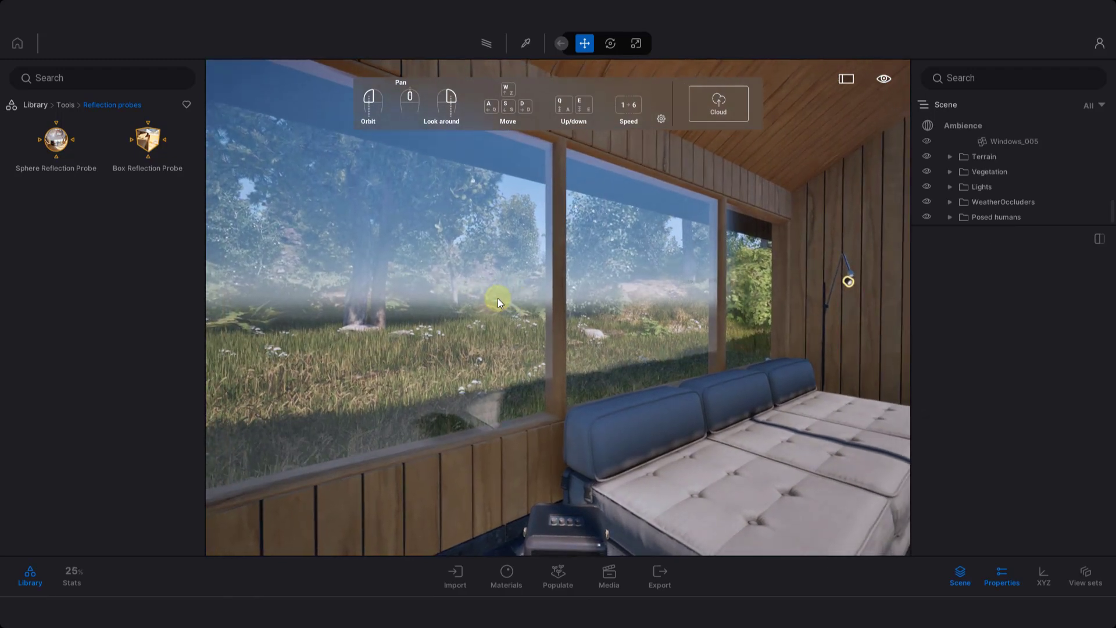
{"action": "key", "text": "s"}
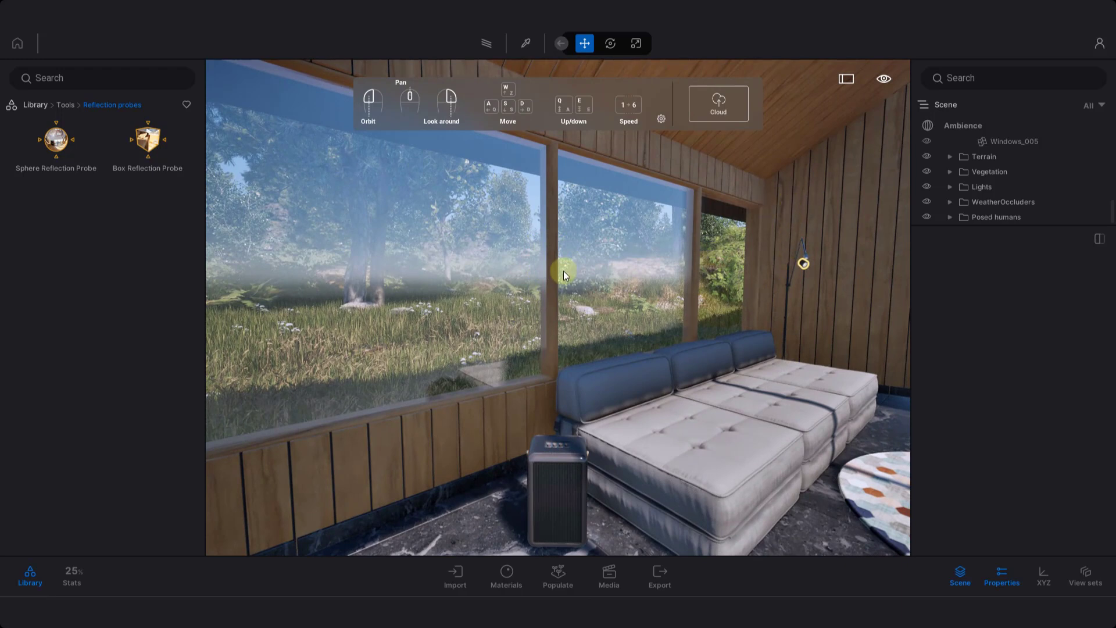
{"action": "left_click", "coordinate": [941, 129]}
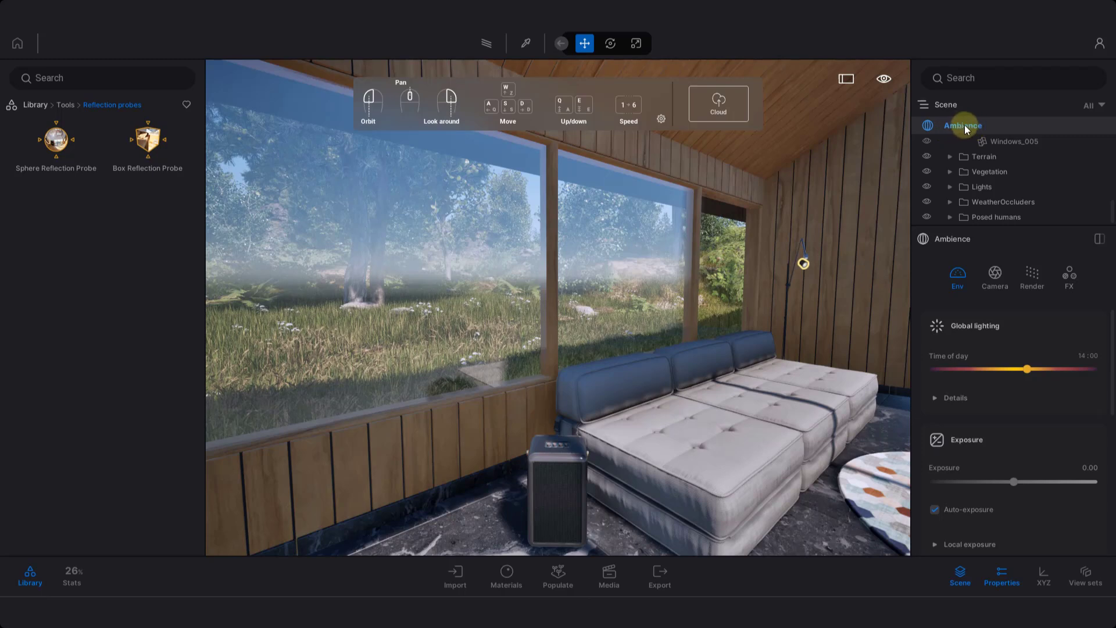
{"action": "left_click", "coordinate": [1032, 277]}
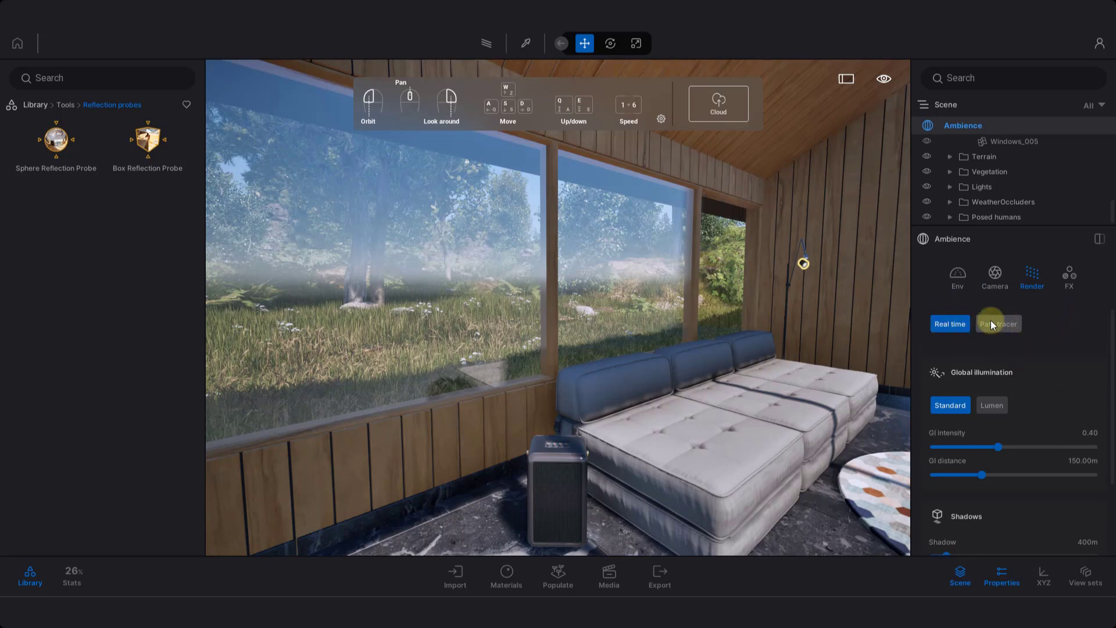
{"action": "left_click", "coordinate": [993, 406]}
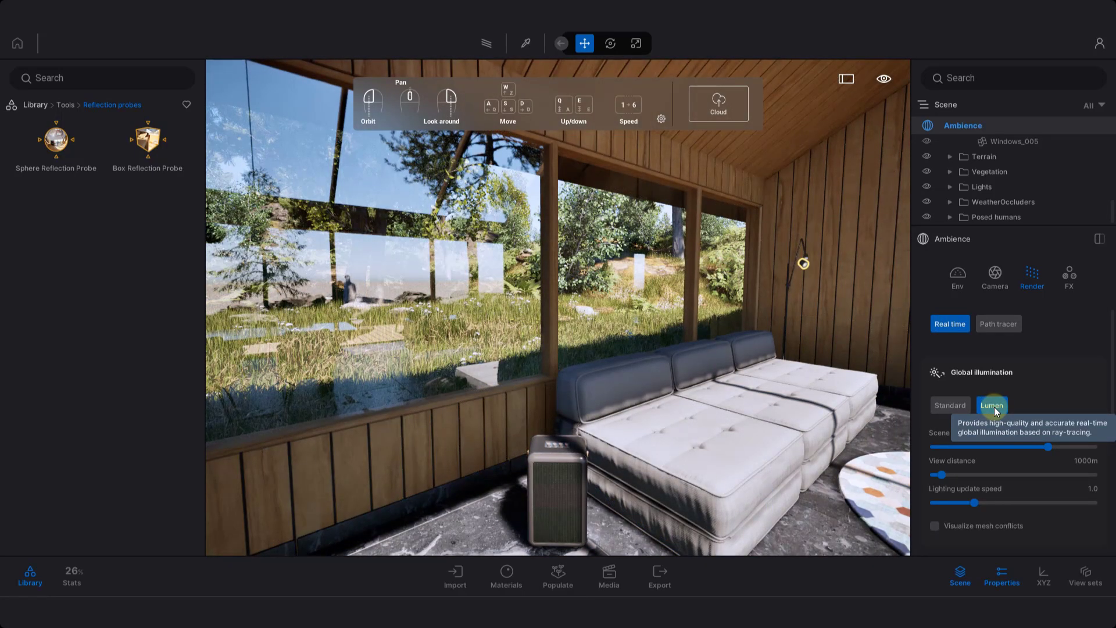
Step: Examine the Lumen lighting and reflections across the living room windows and the kitchen cabinets
{"action": "left_click_drag", "start_coordinate": [745, 333], "coordinate": [389, 299]}
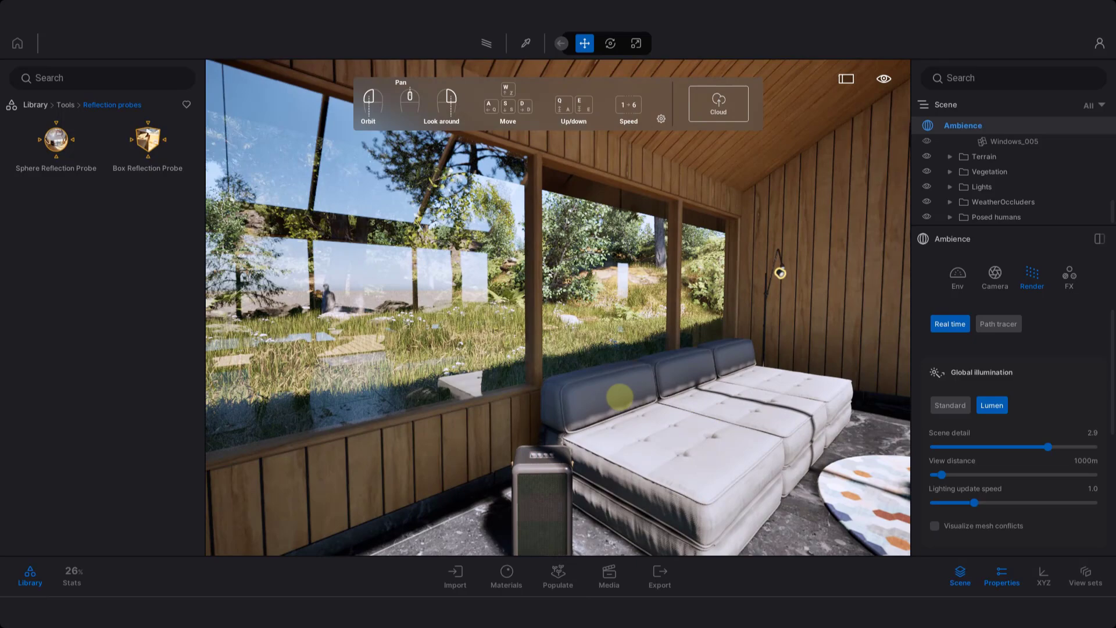
{"action": "left_click_drag", "start_coordinate": [620, 397], "coordinate": [3, 393]}
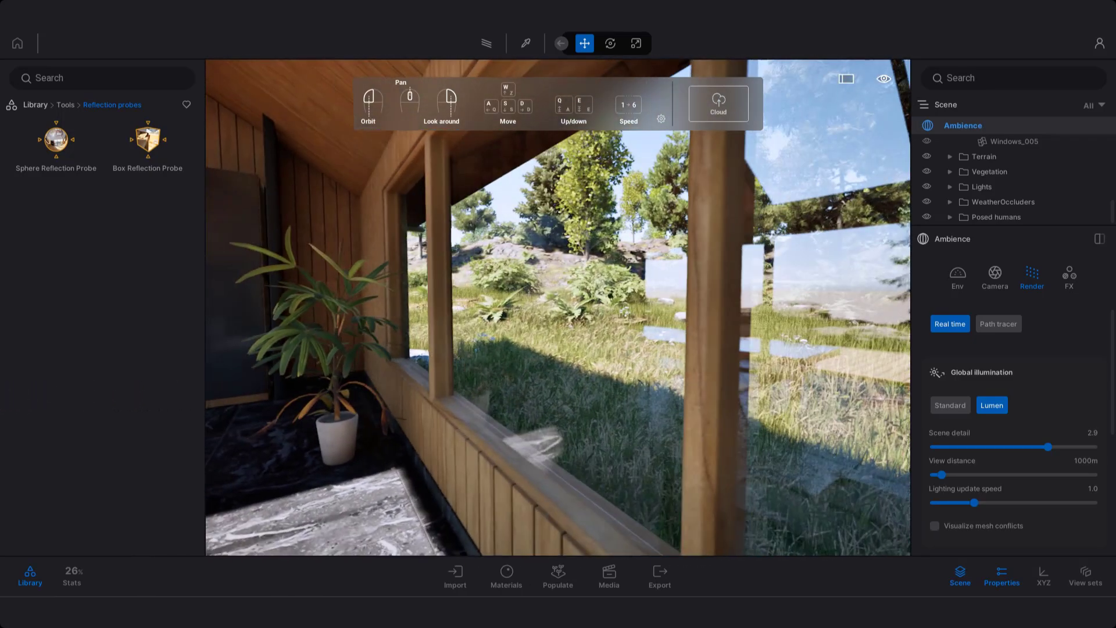
{"action": "right_click_drag", "start_coordinate": [558, 307], "coordinate": [174, 307]}
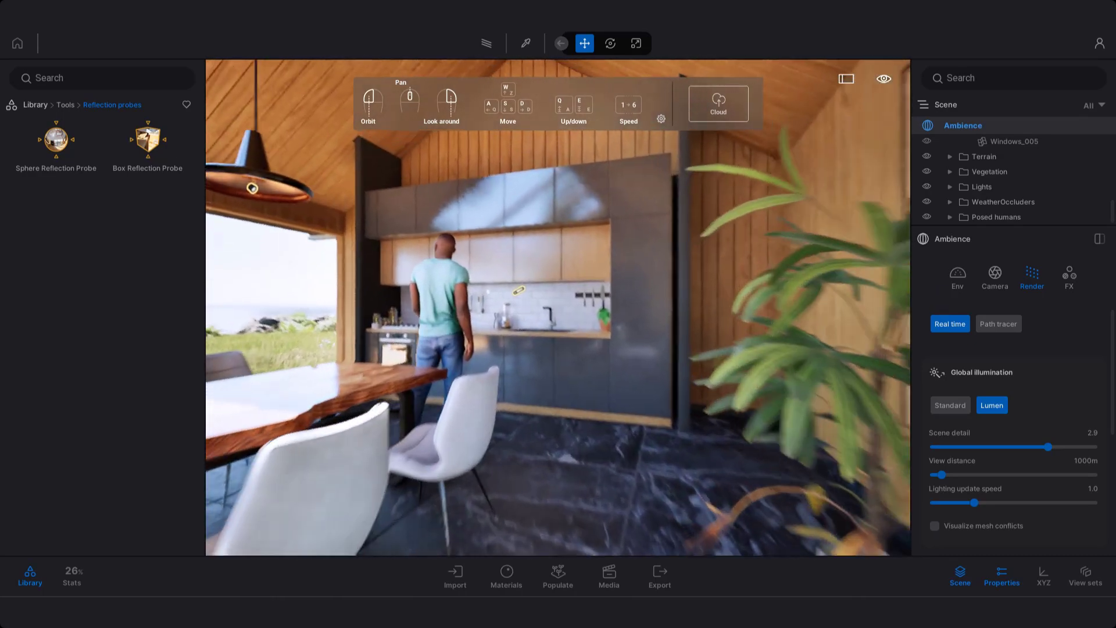
{"action": "right_click_drag", "start_coordinate": [684, 379], "coordinate": [1074, 329]}
{"action": "key", "text": "w"}
{"action": "key", "text": "a"}
{"action": "key", "text": "w"}
{"action": "key", "text": "a"}
Step: Compare the kitchen's oven and cabinet reflections under Standard and Lumen global illumination, ending on Lumen
{"action": "left_click", "coordinate": [953, 405]}
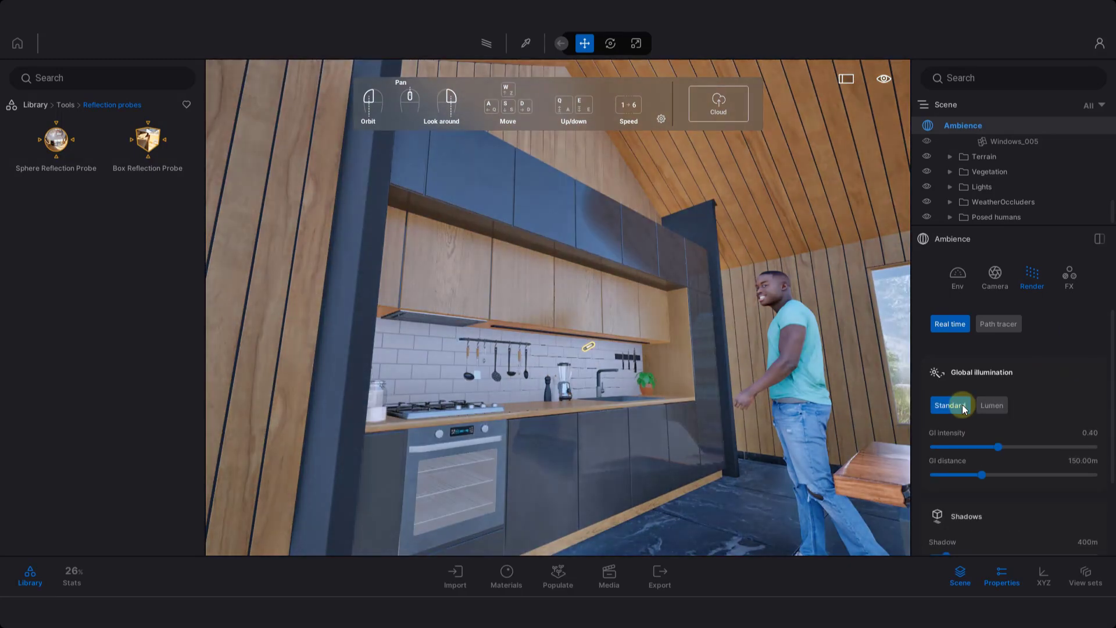
{"action": "right_click_drag", "start_coordinate": [498, 442], "coordinate": [357, 414]}
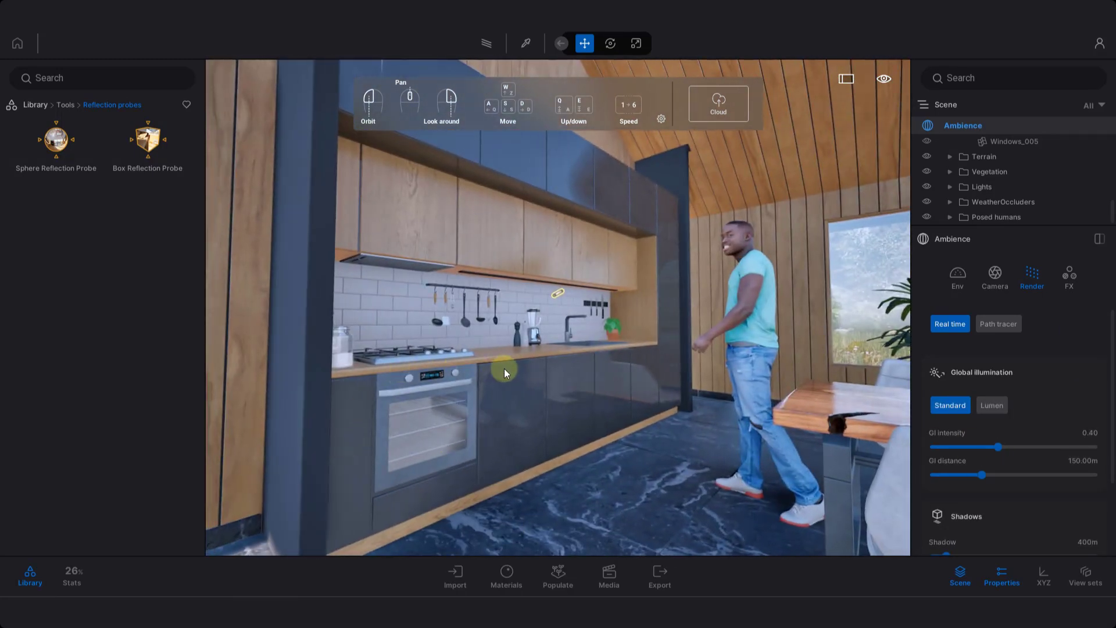
{"action": "left_click", "coordinate": [994, 404]}
{"action": "left_click_drag", "start_coordinate": [601, 406], "coordinate": [620, 330]}
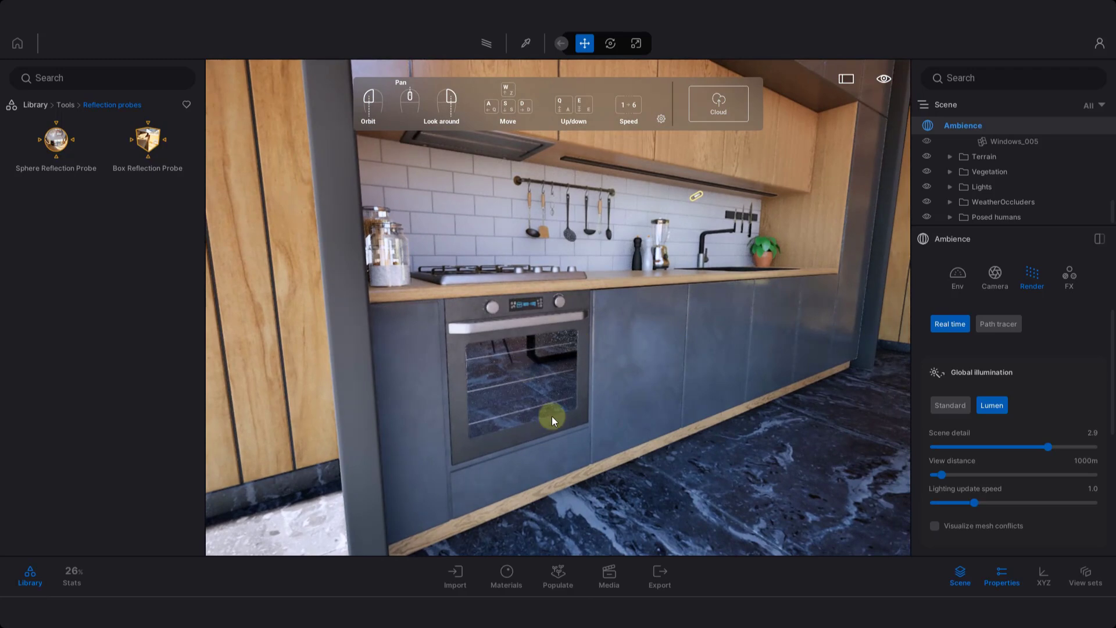
{"action": "left_click_drag", "start_coordinate": [512, 414], "coordinate": [513, 337]}
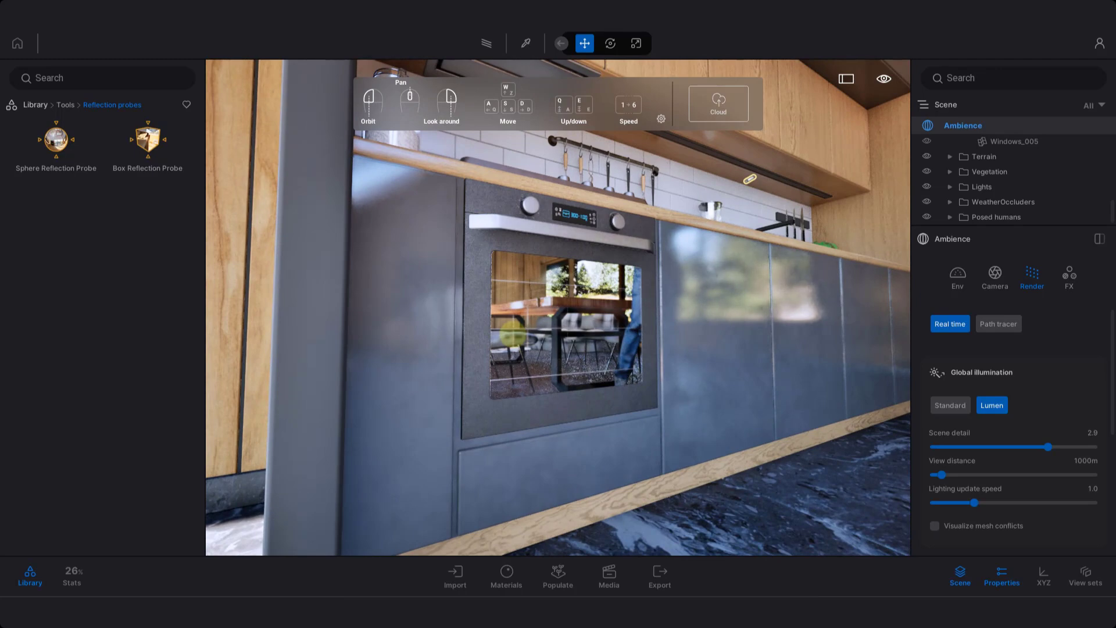
Step: Lower the Lumen view distance to 0 m to compare the oven reflections, and raise it to 1378 m
{"action": "right_click_drag", "start_coordinate": [681, 408], "coordinate": [702, 410]}
{"action": "left_click_drag", "start_coordinate": [943, 476], "coordinate": [928, 475]}
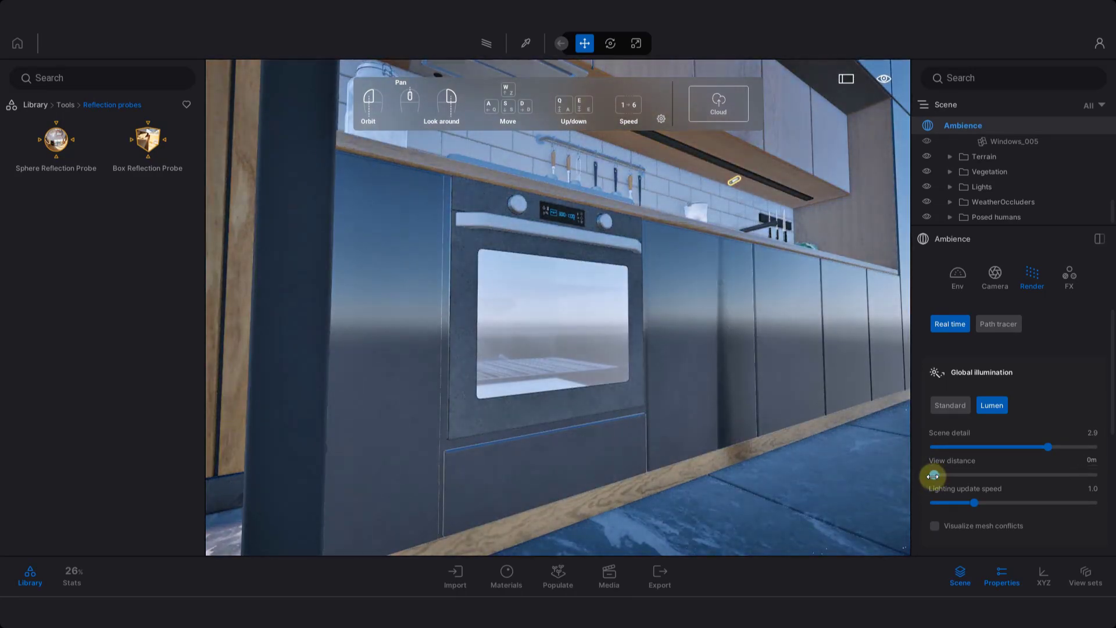
{"action": "left_click_drag", "start_coordinate": [934, 476], "coordinate": [944, 476]}
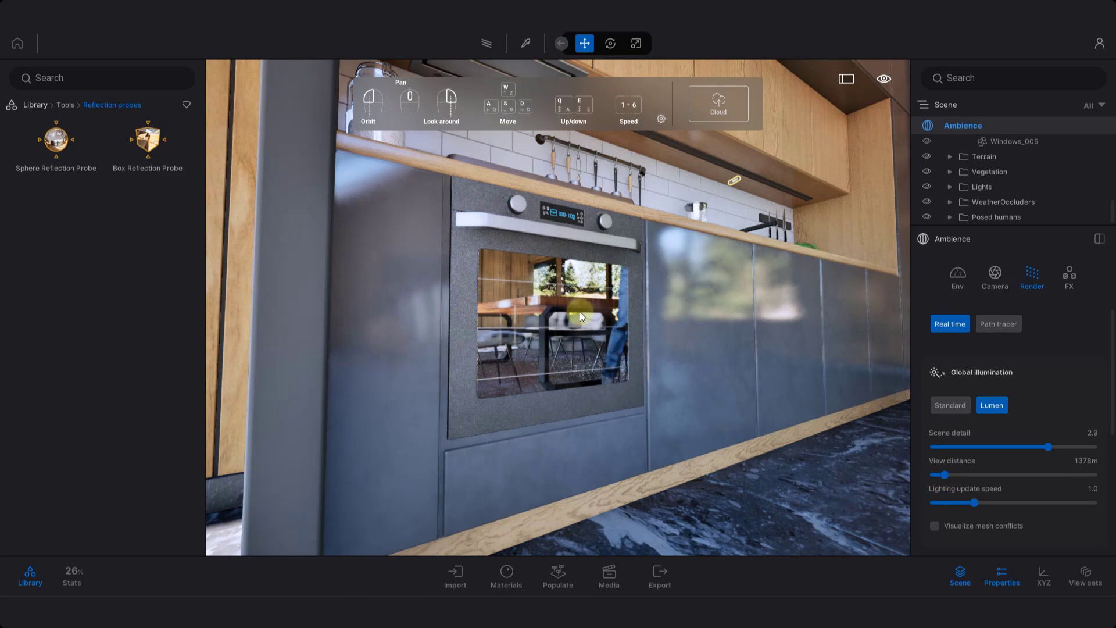
Step: Go to the bedroom and compare the bed's pillows under Standard and Lumen global illumination, ending on Lumen
{"action": "left_click_drag", "start_coordinate": [580, 316], "coordinate": [708, 300]}
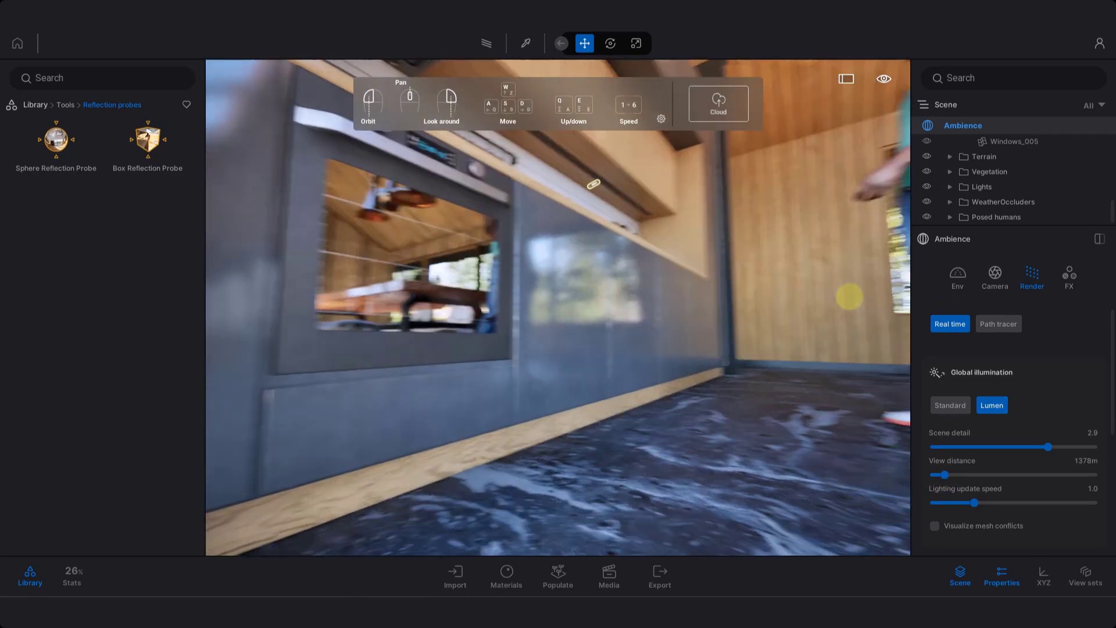
{"action": "right_click_drag", "start_coordinate": [850, 296], "coordinate": [1114, 288]}
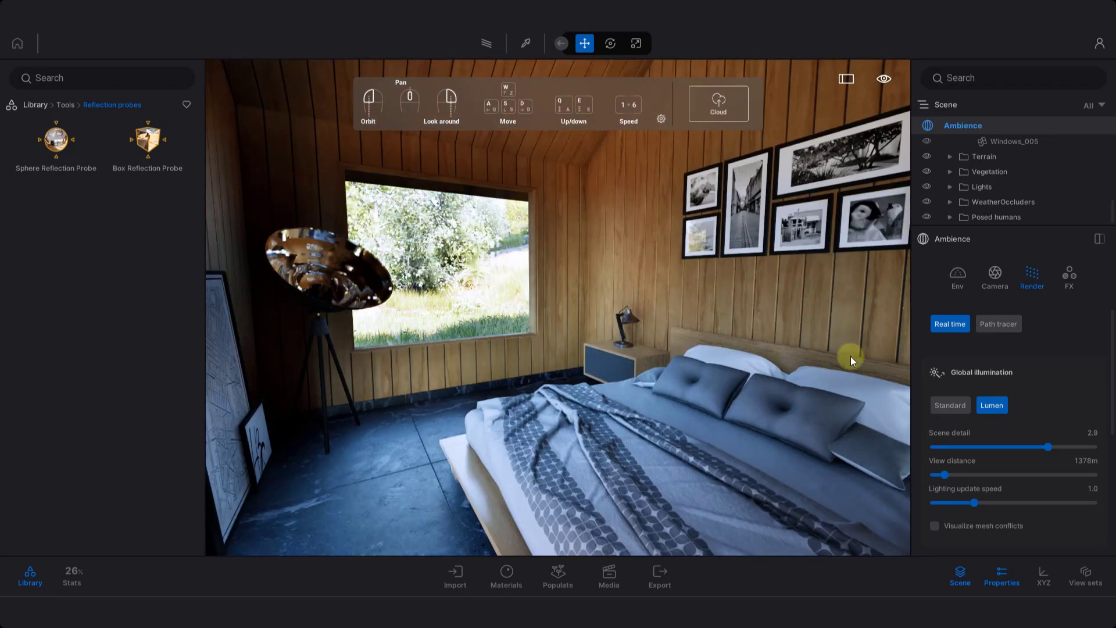
{"action": "left_click", "coordinate": [951, 405]}
{"action": "left_click_drag", "start_coordinate": [588, 339], "coordinate": [488, 252]}
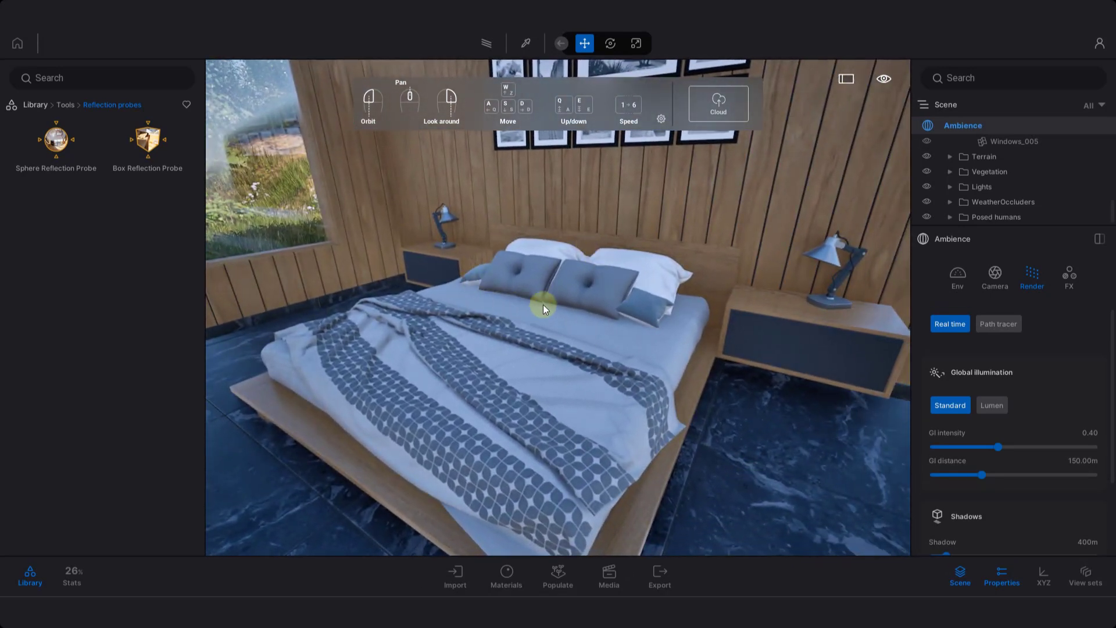
{"action": "scroll", "coordinate": [612, 308], "scroll_direction": "up", "scroll_amount": 3}
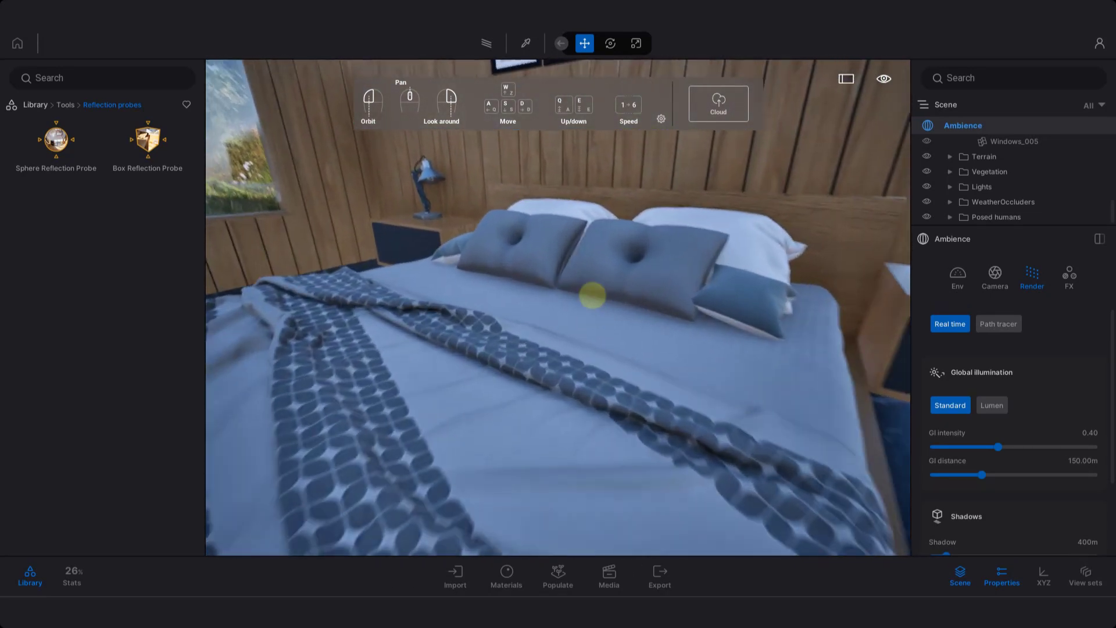
{"action": "right_click_drag", "start_coordinate": [593, 295], "coordinate": [574, 244]}
{"action": "key", "text": "q"}
{"action": "key", "text": "w"}
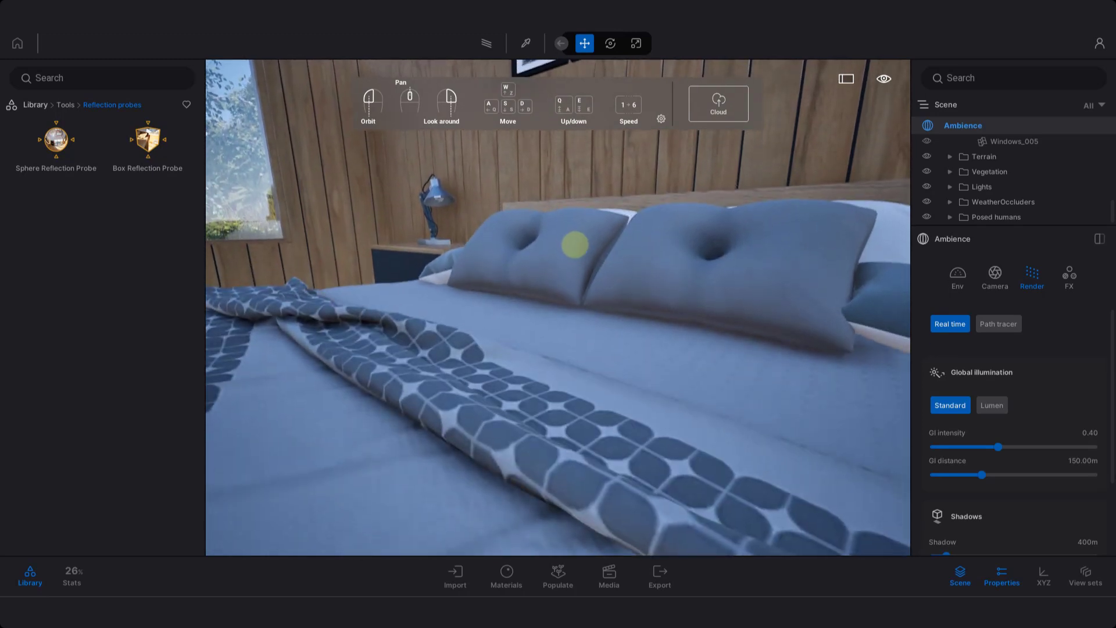
{"action": "scroll", "coordinate": [575, 245], "scroll_direction": "up", "scroll_amount": 5}
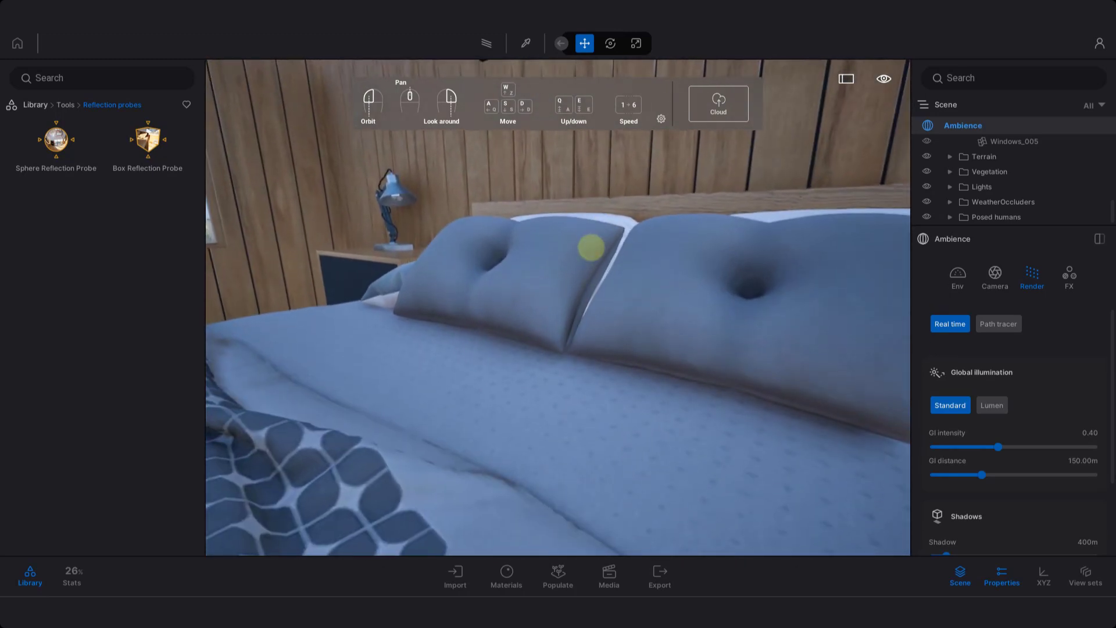
{"action": "left_click", "coordinate": [993, 410]}
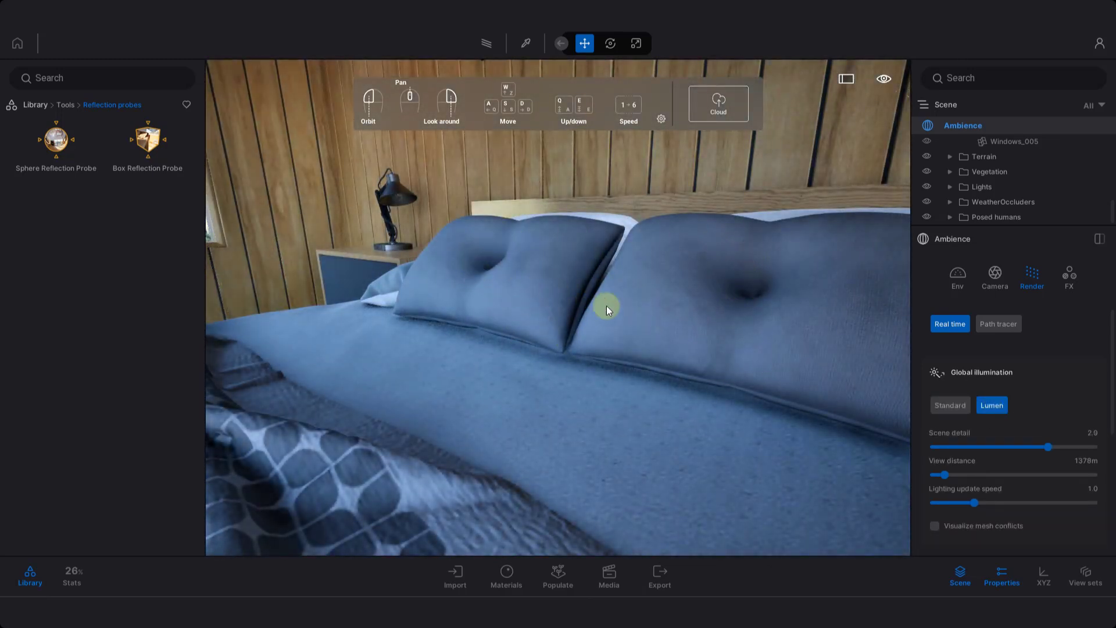
Step: Compare Standard and Lumen on the pillows from the front and across the wider bedroom, ending on Lumen
{"action": "left_click_drag", "start_coordinate": [635, 372], "coordinate": [815, 399]}
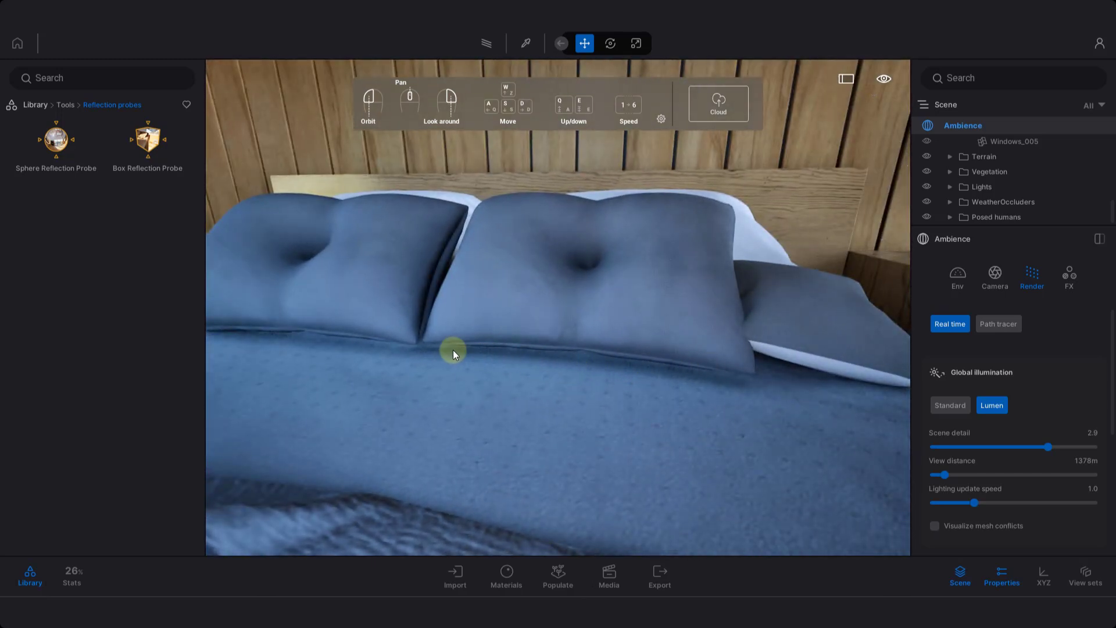
{"action": "left_click", "coordinate": [947, 404]}
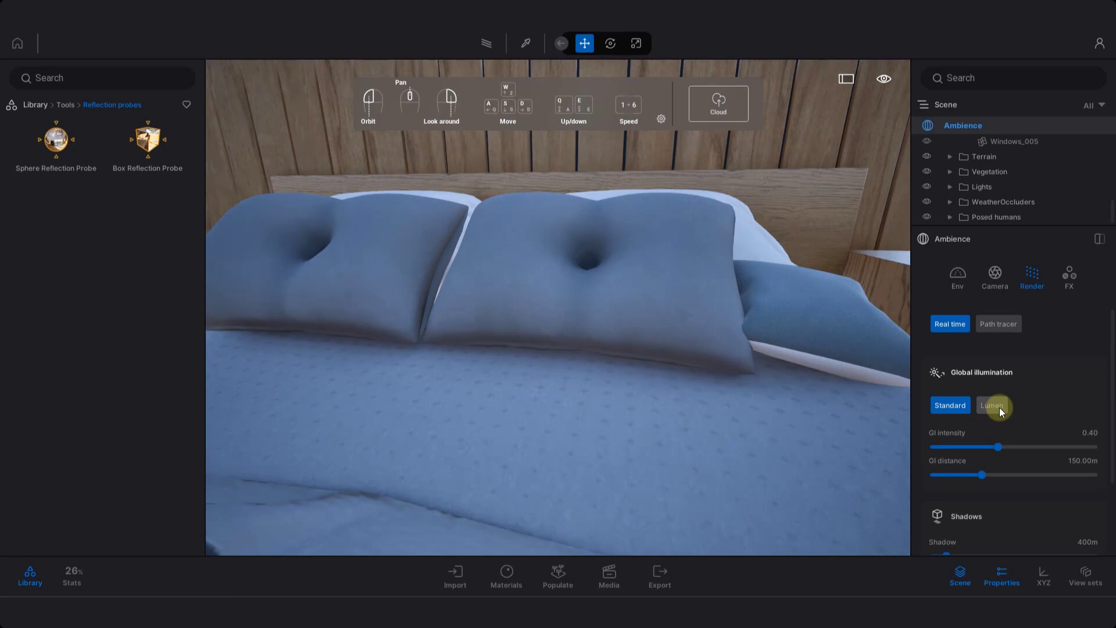
{"action": "left_click", "coordinate": [1000, 407]}
{"action": "mouse_move", "coordinate": [693, 339]}
{"action": "left_mouse_down"}
{"action": "mouse_move", "coordinate": [484, 299]}
{"action": "mouse_move", "coordinate": [708, 332]}
{"action": "left_mouse_up"}
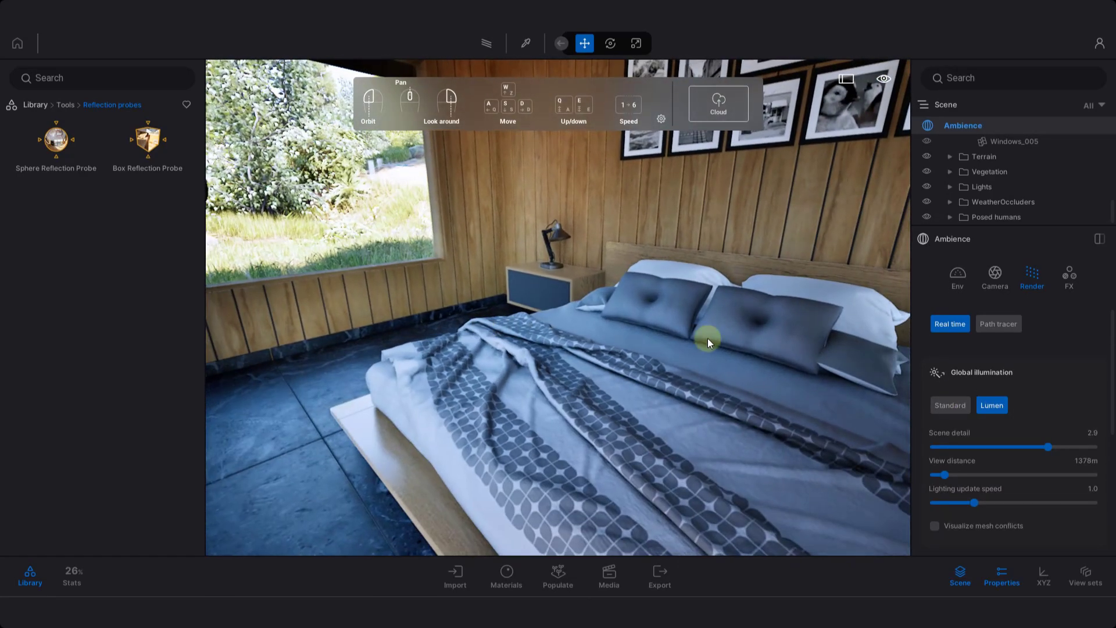
{"action": "left_click", "coordinate": [961, 407]}
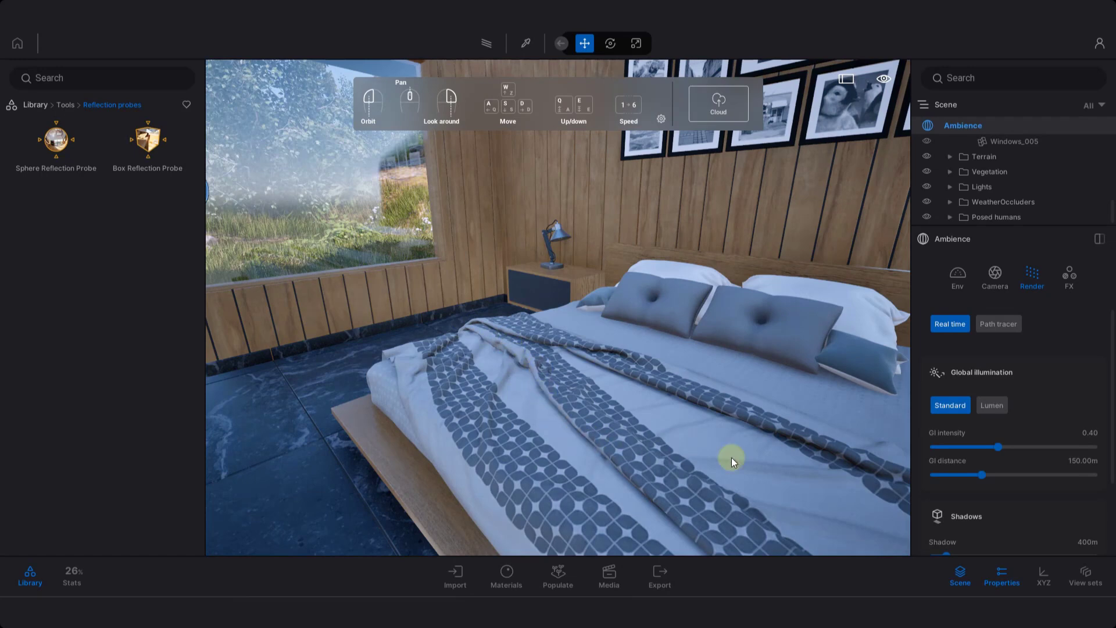
{"action": "left_click", "coordinate": [991, 405]}
{"action": "left_click_drag", "start_coordinate": [612, 329], "coordinate": [506, 310]}
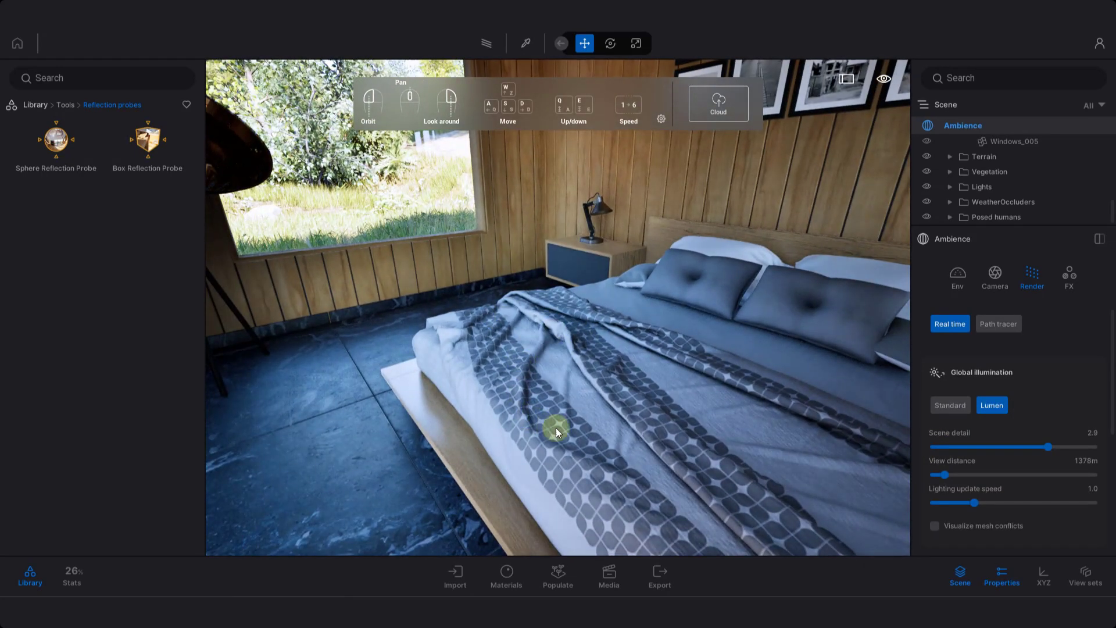
{"action": "left_click", "coordinate": [951, 409]}
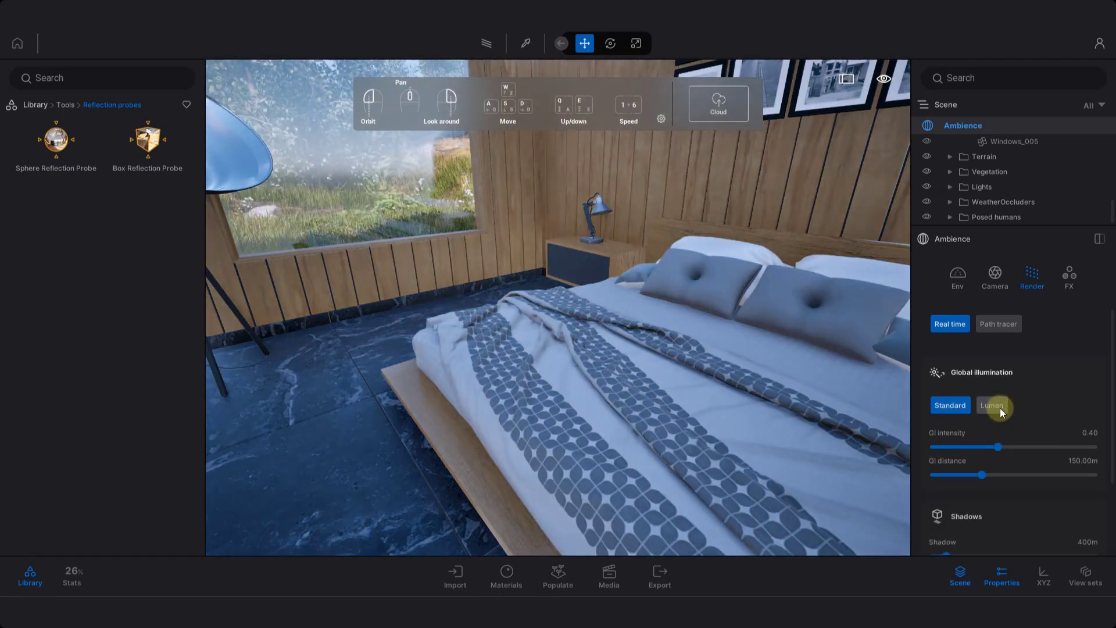
{"action": "left_click", "coordinate": [998, 407]}
Step: Frame the bedroom window, floor lamp and bed, and compare the Lumen lighting with the path tracer
{"action": "left_click_drag", "start_coordinate": [501, 385], "coordinate": [1021, 119]}
{"action": "right_click_drag", "start_coordinate": [1021, 119], "coordinate": [509, 217]}
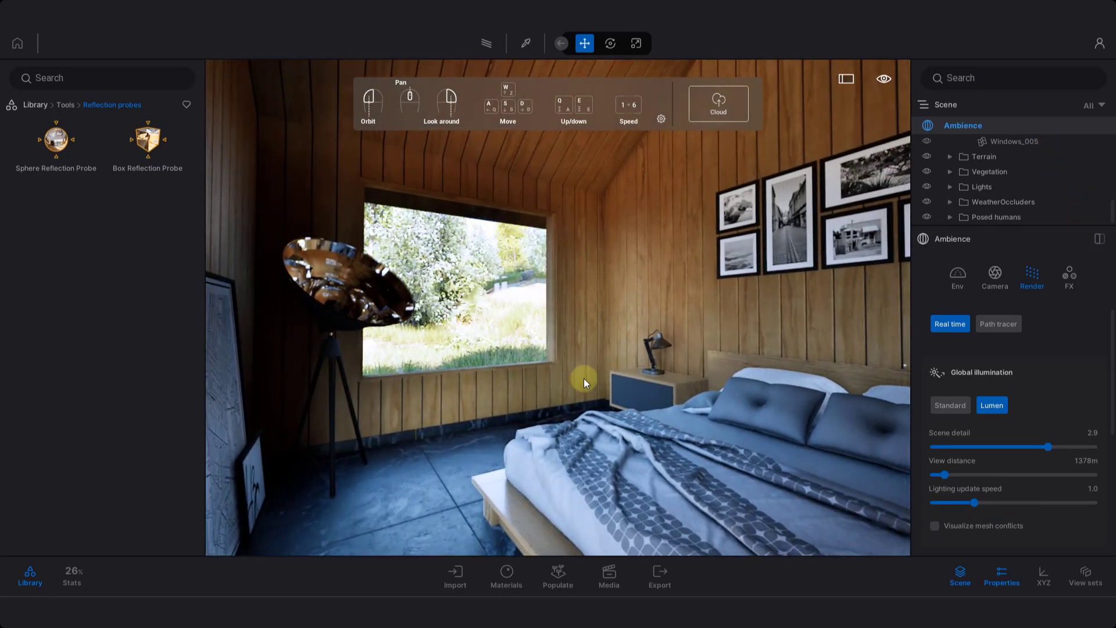
{"action": "right_click_drag", "start_coordinate": [574, 363], "coordinate": [603, 344]}
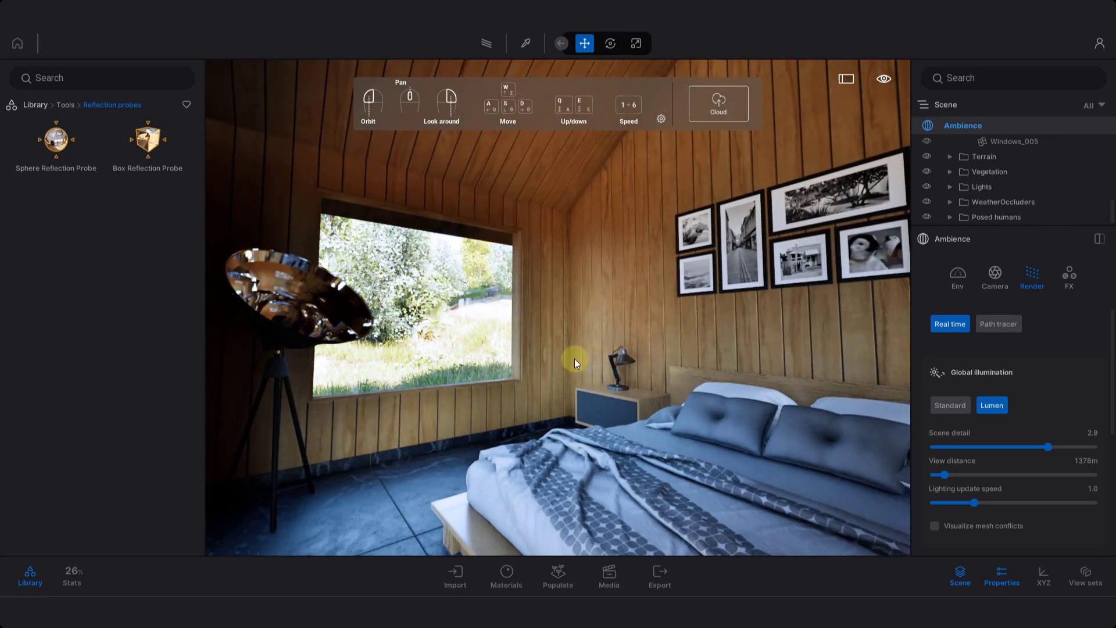
{"action": "left_click", "coordinate": [489, 43]}
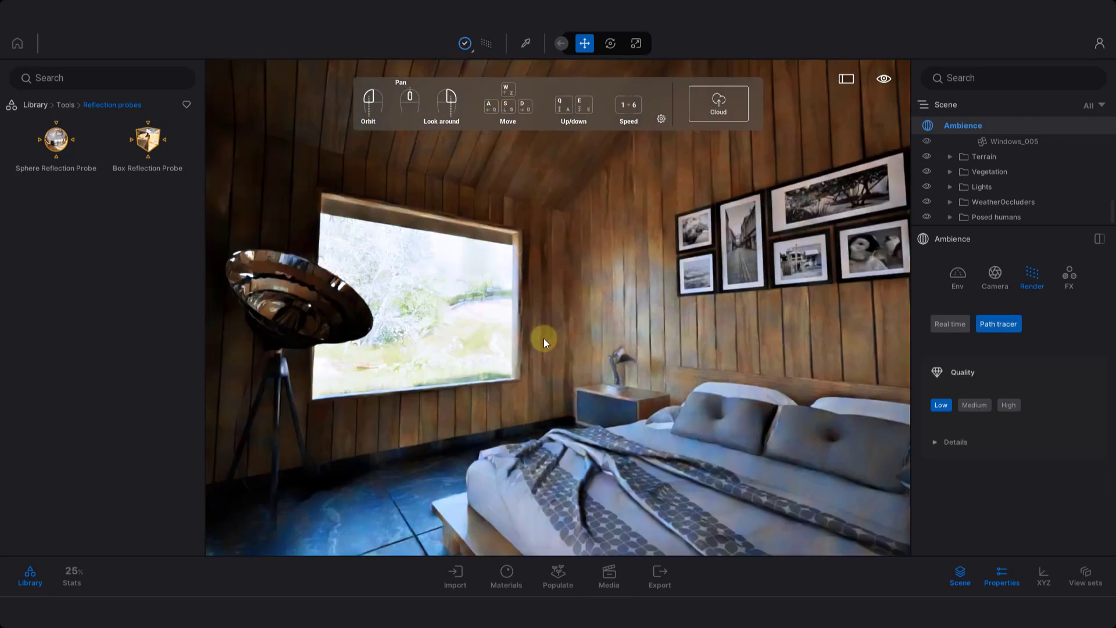
{"action": "left_click", "coordinate": [492, 46]}
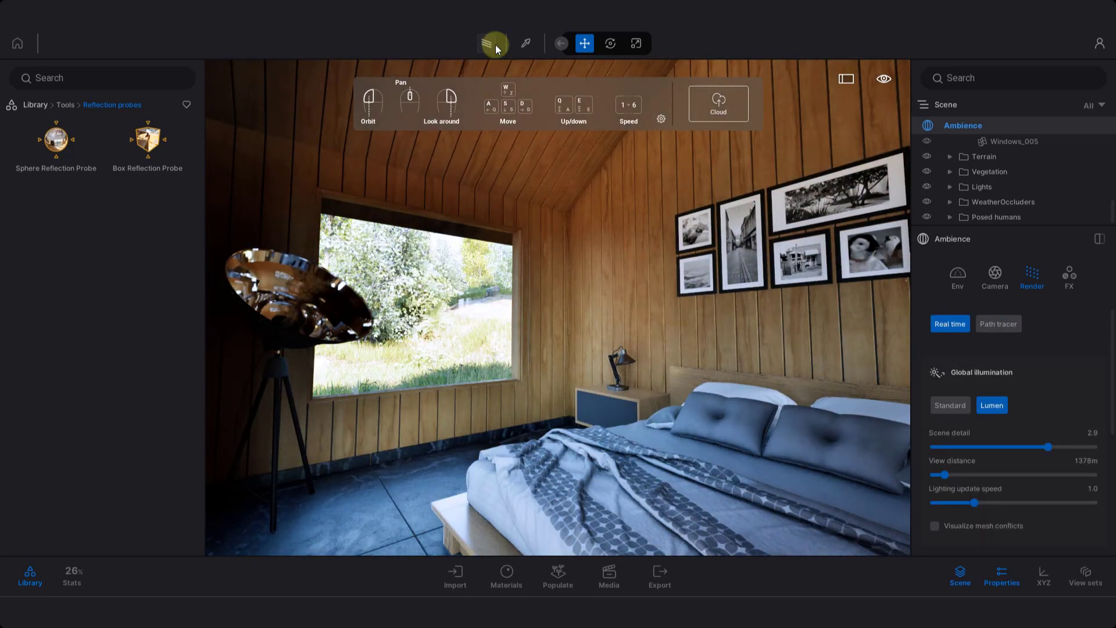
Step: Turn on the path tracer for the bedroom view and set its quality to Medium
{"action": "left_click", "coordinate": [493, 44]}
{"action": "left_click", "coordinate": [473, 51]}
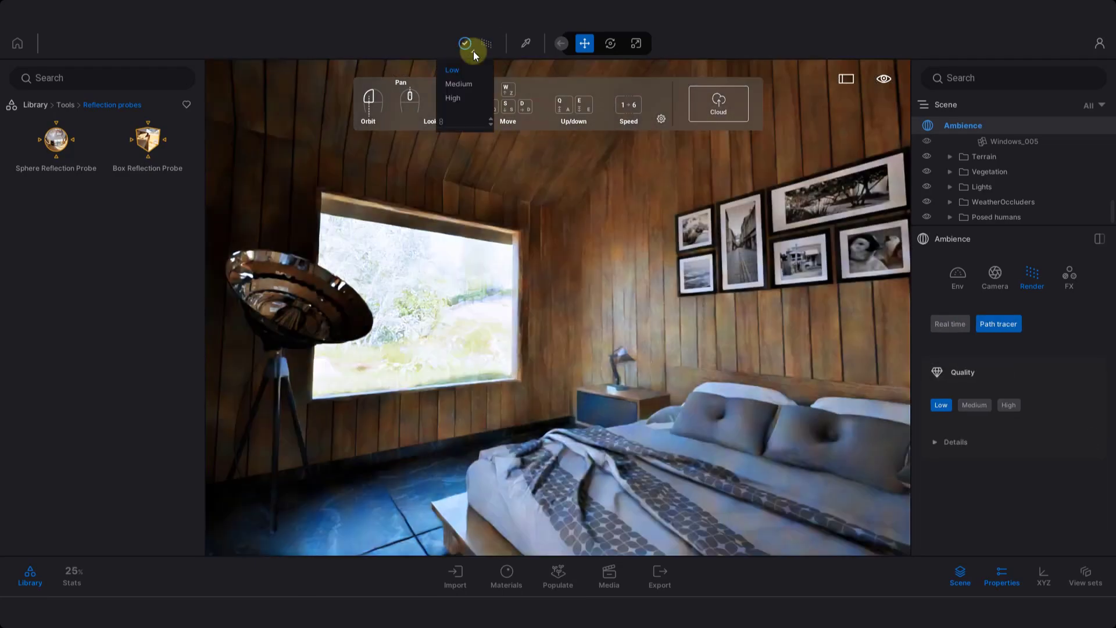
{"action": "left_click", "coordinate": [459, 84]}
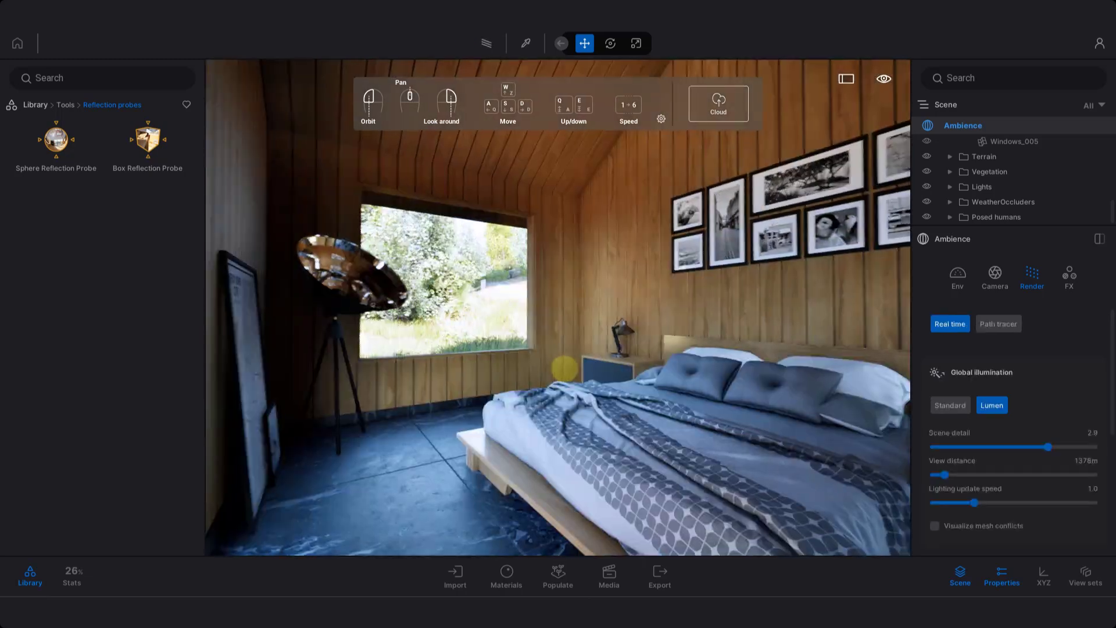
Step: Examine the real-time Lumen lighting from the bedroom through the doorway to the bathtub in the bathroom
{"action": "key", "text": "w"}
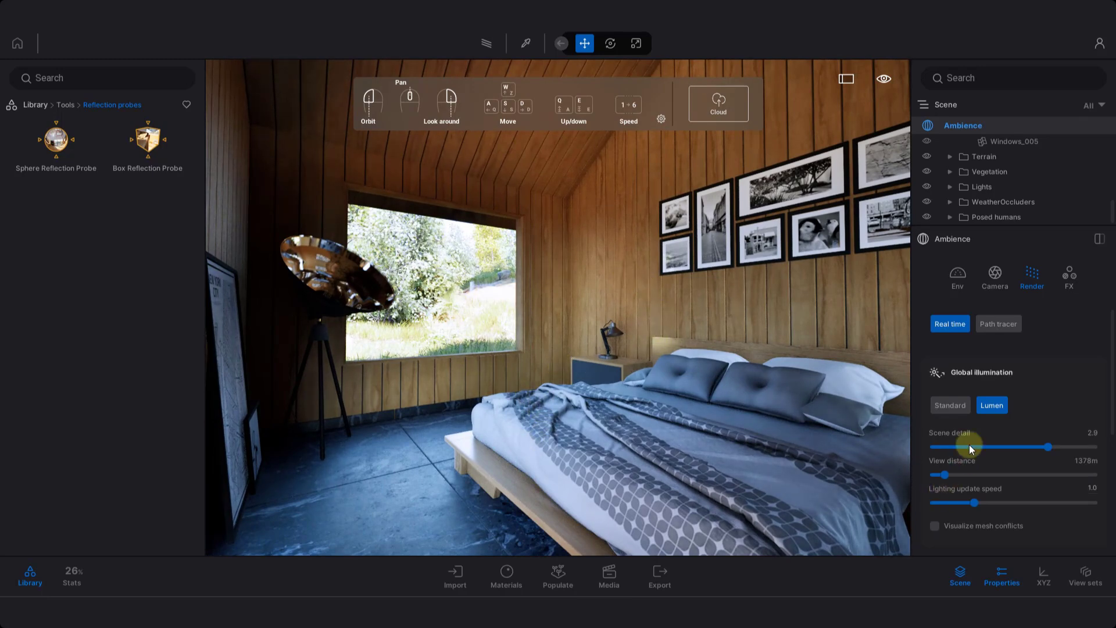
{"action": "left_click_drag", "start_coordinate": [623, 342], "coordinate": [349, 314]}
{"action": "key", "text": "w"}
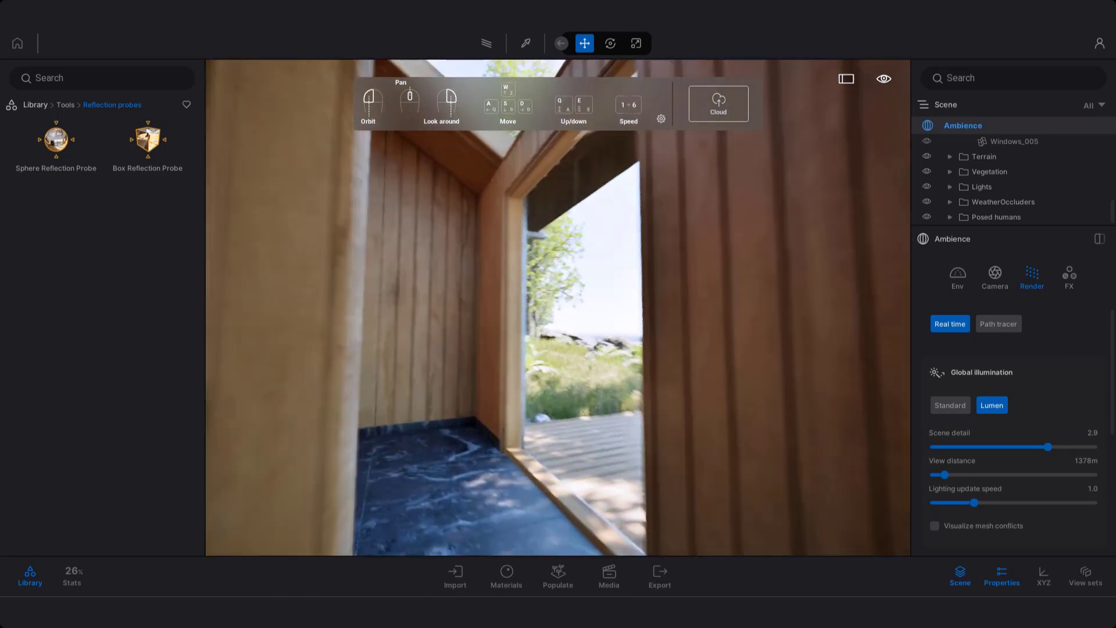
{"action": "right_click_drag", "start_coordinate": [837, 256], "coordinate": [476, 317]}
{"action": "key", "text": "w"}
{"action": "key", "text": "a"}
{"action": "left_click_drag", "start_coordinate": [537, 341], "coordinate": [581, 351]}
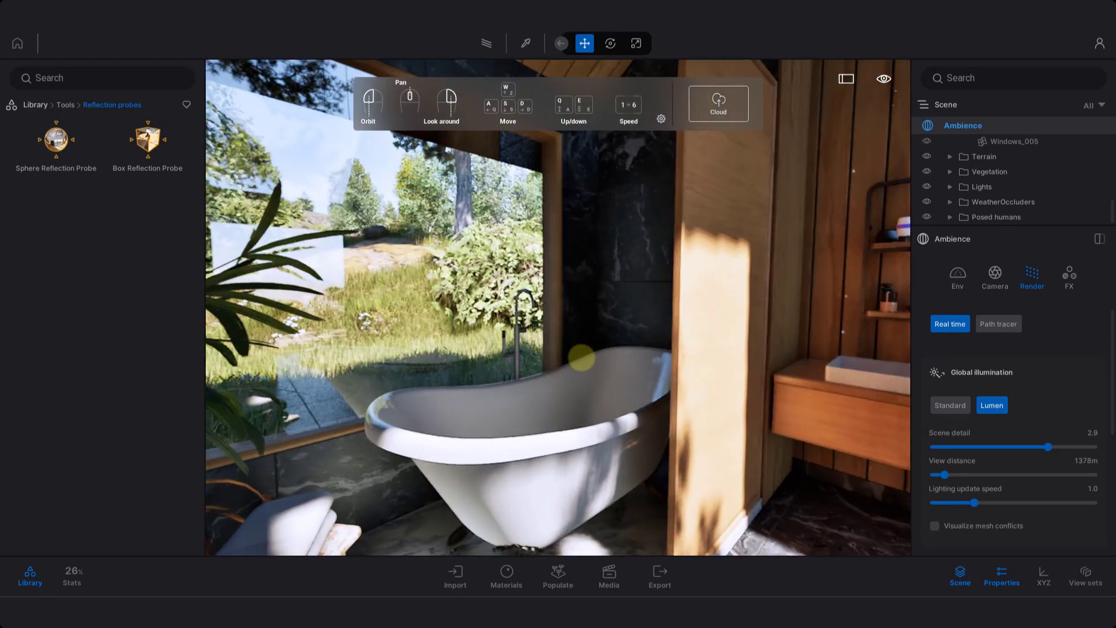
Step: Review the Lumen reflection settings and inspect the reflections in the bathroom window behind the bathtub
{"action": "scroll", "coordinate": [1034, 481], "scroll_direction": "down", "scroll_amount": 1}
{"action": "scroll", "coordinate": [1034, 481], "scroll_direction": "down", "scroll_amount": 6}
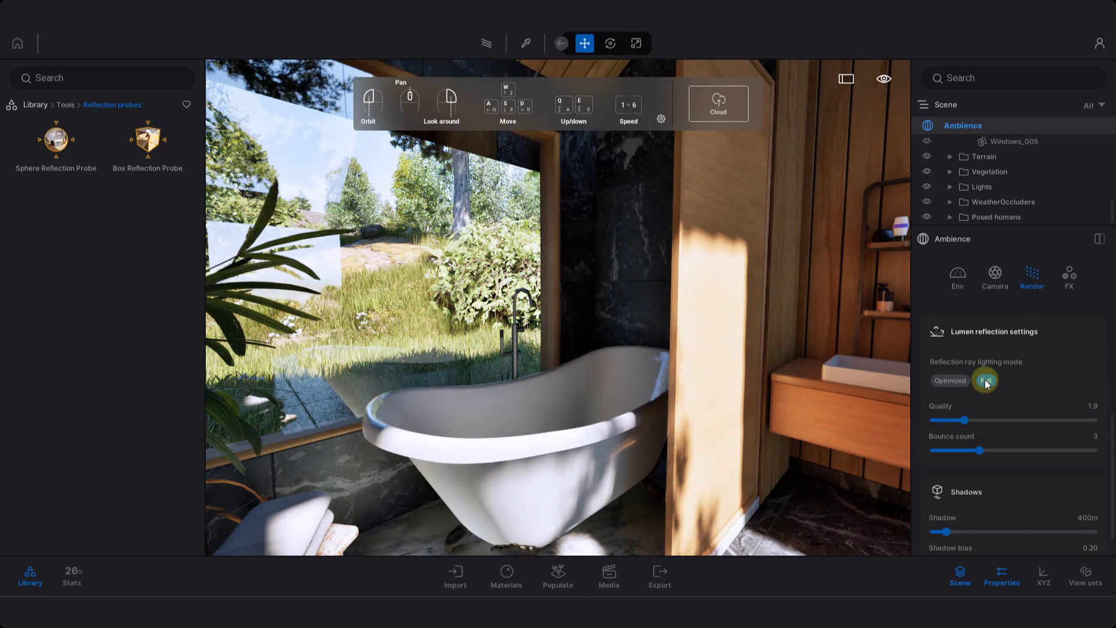
{"action": "left_click_drag", "start_coordinate": [665, 331], "coordinate": [366, 264]}
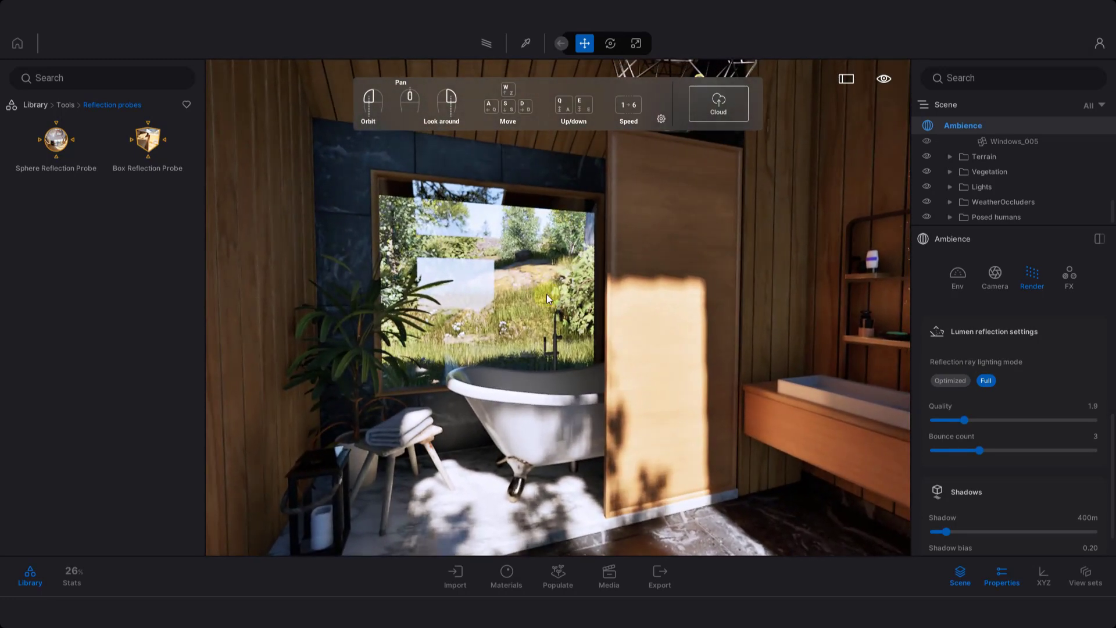
{"action": "mouse_move", "coordinate": [546, 299]}
{"action": "left_mouse_down"}
{"action": "mouse_move", "coordinate": [625, 323]}
{"action": "mouse_move", "coordinate": [675, 317]}
{"action": "left_mouse_up"}
Step: Compare the bathroom and its washbasin shelf under Standard and Lumen global illumination, ending on Lumen
{"action": "scroll", "coordinate": [997, 389], "scroll_direction": "up", "scroll_amount": 5}
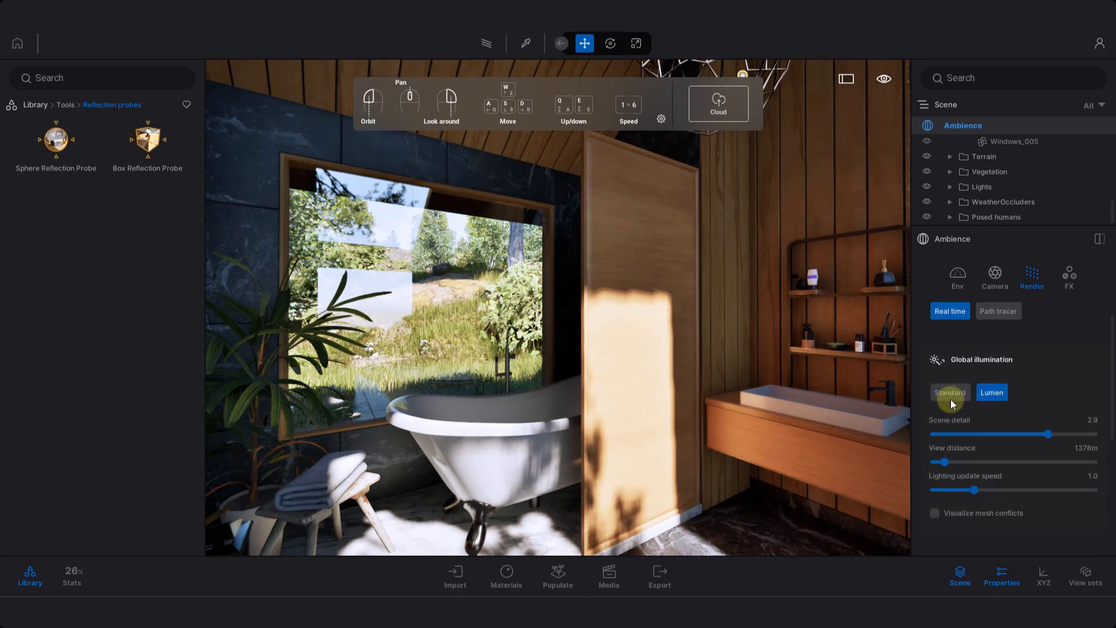
{"action": "left_click", "coordinate": [950, 398]}
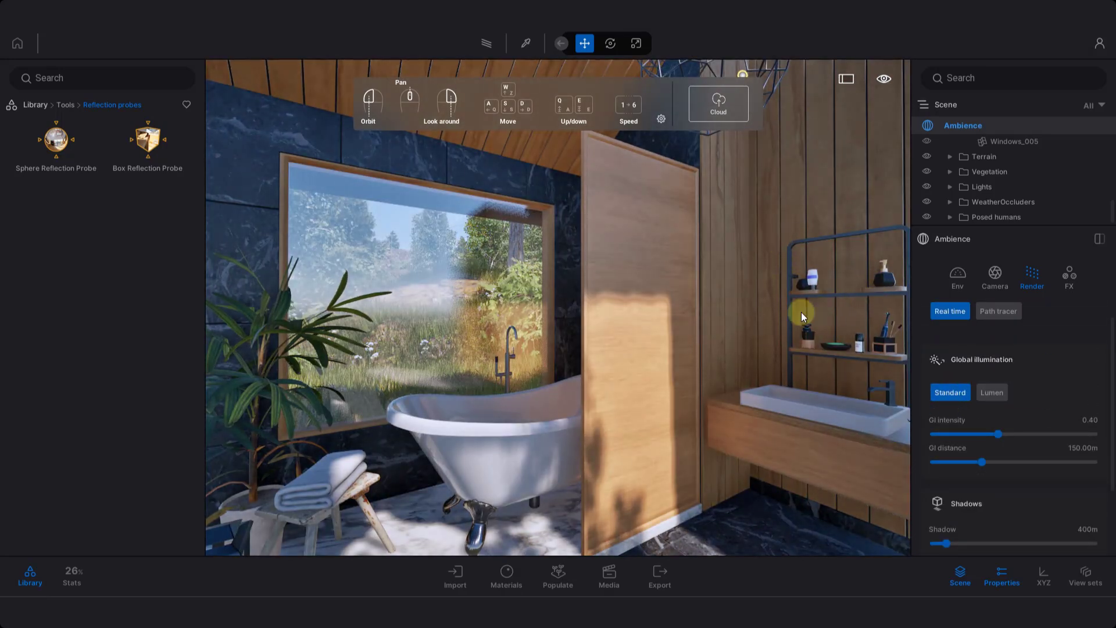
{"action": "right_click_drag", "start_coordinate": [802, 315], "coordinate": [989, 314]}
{"action": "key", "text": "w"}
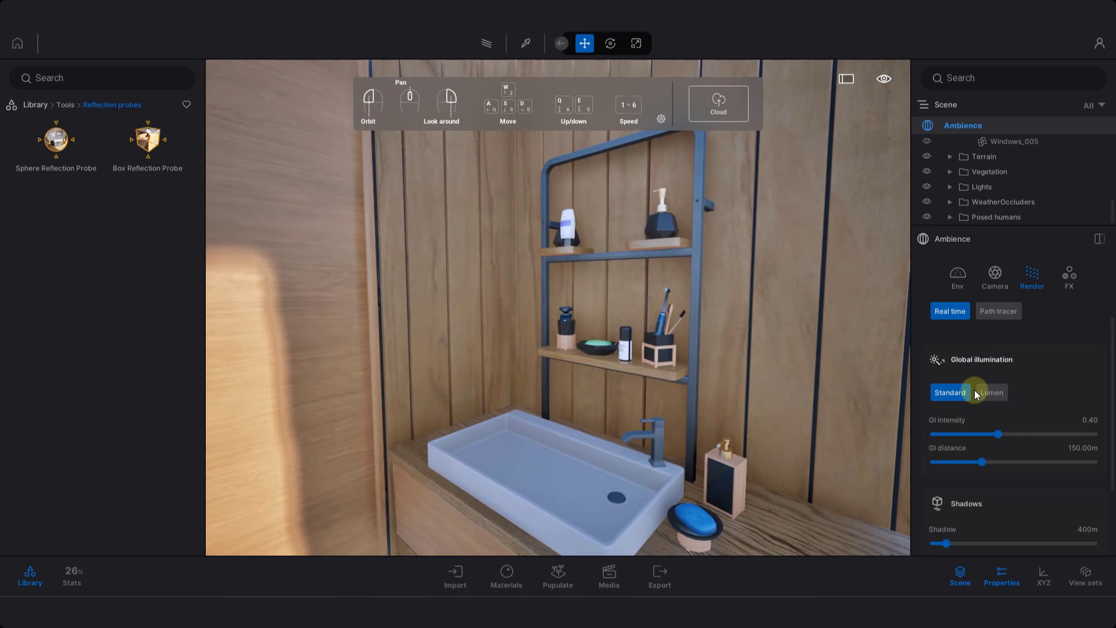
{"action": "left_click", "coordinate": [978, 393]}
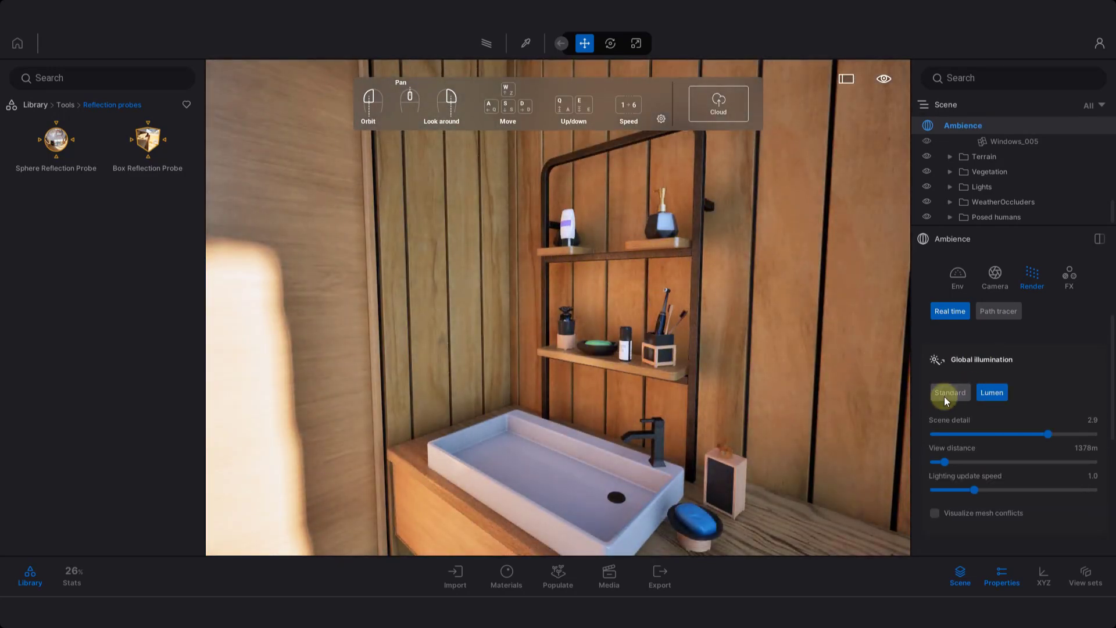
{"action": "left_click", "coordinate": [948, 394]}
{"action": "left_click", "coordinate": [1001, 392]}
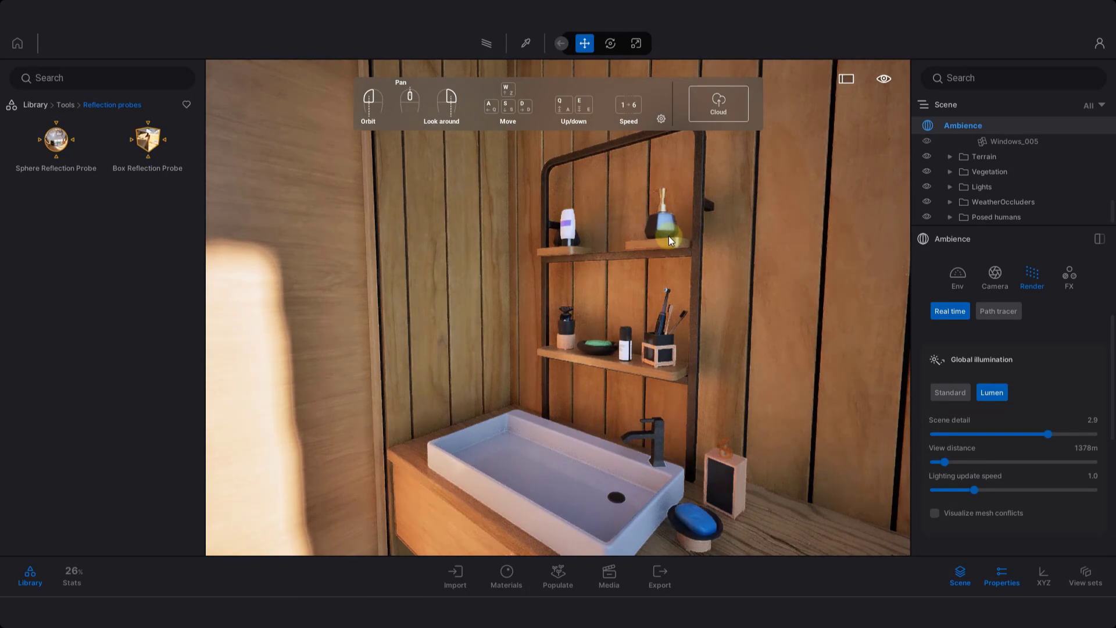
Step: Select the wooden shower door beside the bathtub and slide it horizontally to test the Lumen lighting update
{"action": "left_click_drag", "start_coordinate": [669, 237], "coordinate": [570, 256]}
{"action": "left_click", "coordinate": [433, 432]}
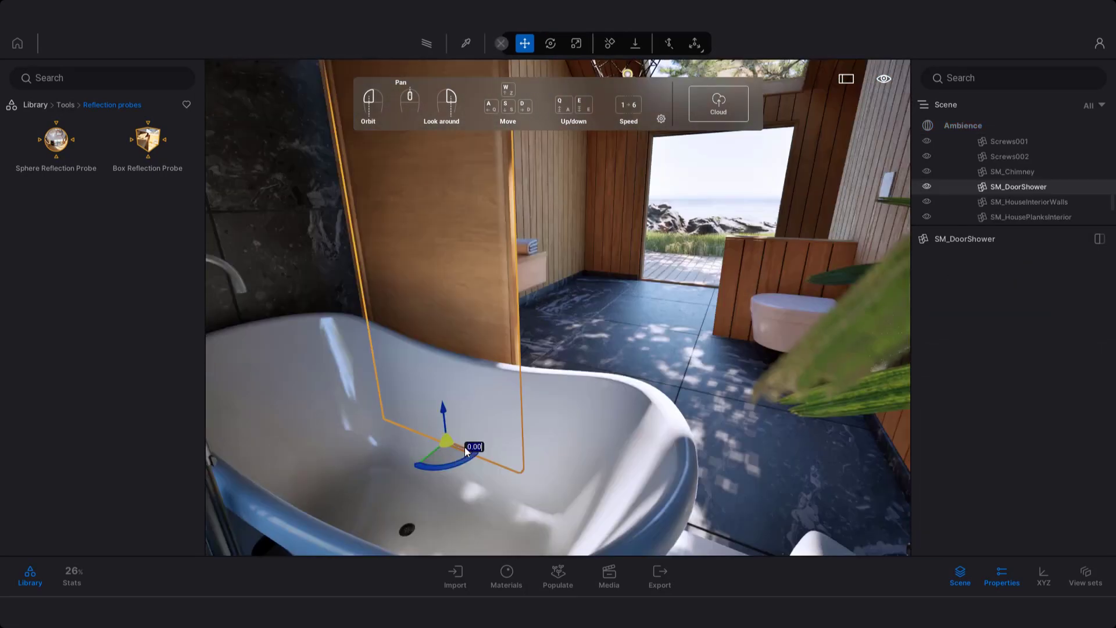
{"action": "left_click_drag", "start_coordinate": [465, 448], "coordinate": [461, 510]}
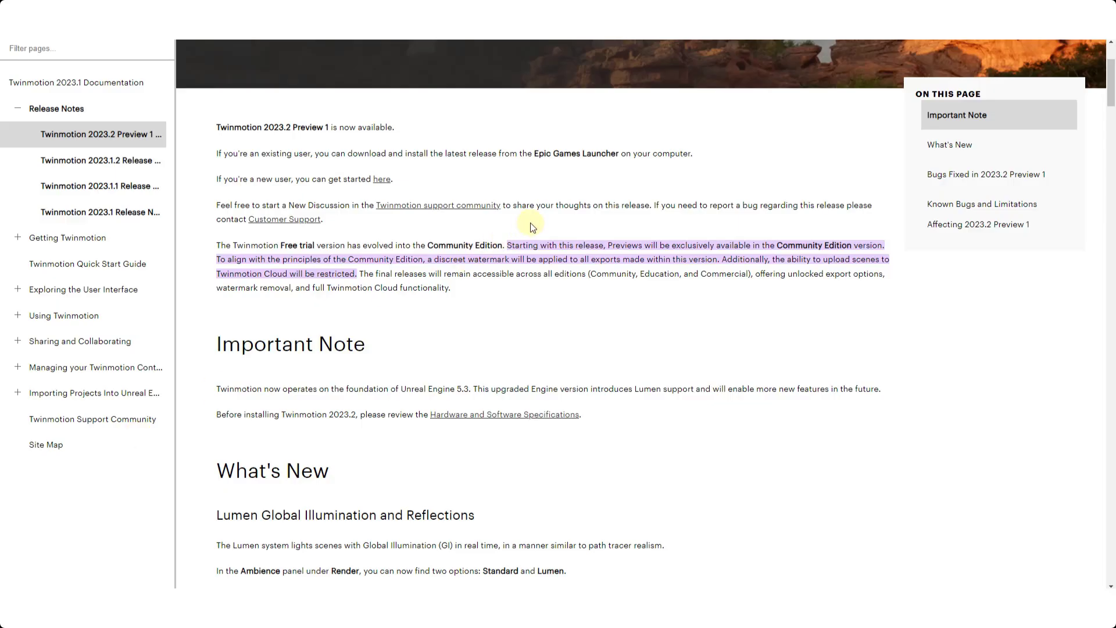
Step: Switch to the Twinmotion 2023.2 Preview 1 release notes and read the Lumen limitations, EV100 lighting and local exposure sections
{"action": "scroll", "coordinate": [532, 224], "scroll_direction": "down", "scroll_amount": 8}
{"action": "scroll", "coordinate": [547, 197], "scroll_direction": "down", "scroll_amount": 7}
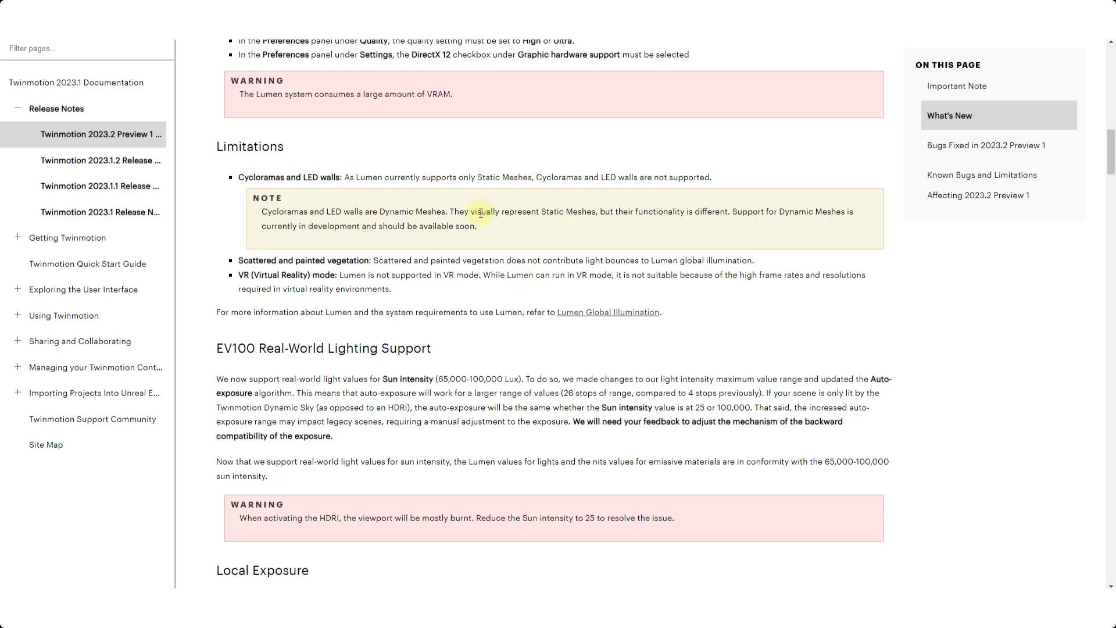
{"action": "scroll", "coordinate": [378, 178], "scroll_direction": "down", "scroll_amount": 2}
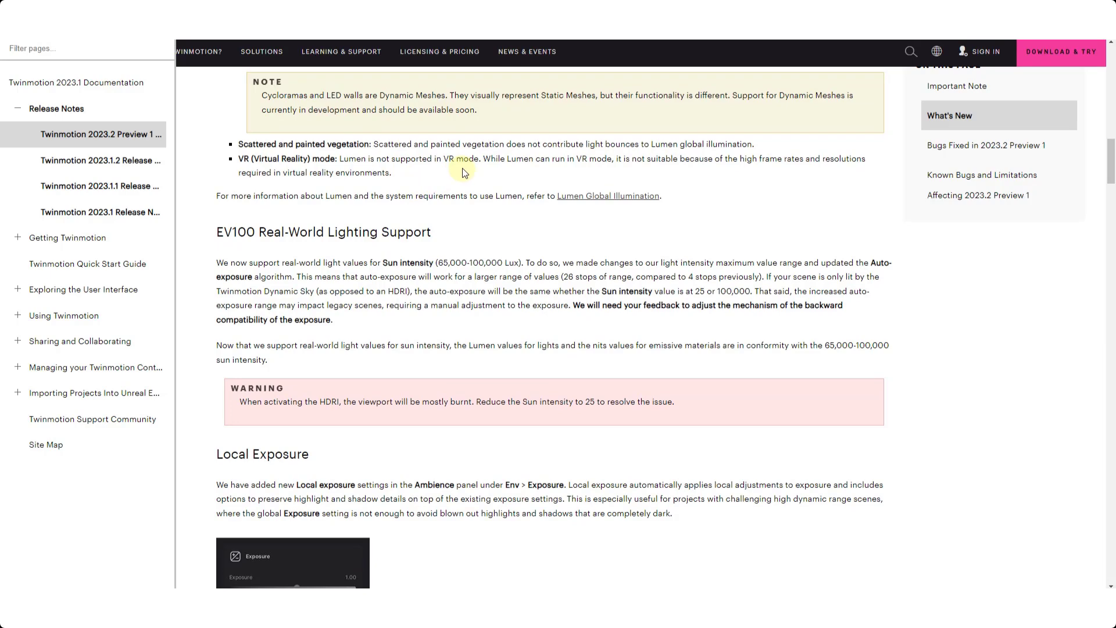
{"action": "scroll", "coordinate": [463, 176], "scroll_direction": "down", "scroll_amount": 3}
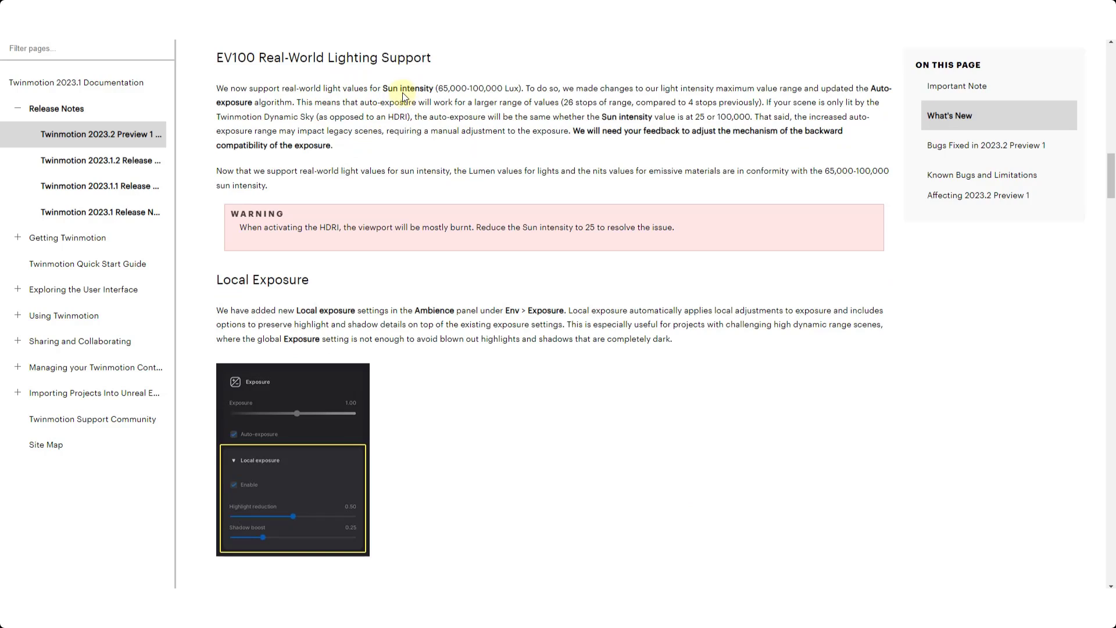
Step: Read the EV100 real-world lighting section, highlighting the Sun intensity term and the sentence requesting feedback on exposure backward compatibility
{"action": "left_click_drag", "start_coordinate": [383, 88], "coordinate": [436, 88]}
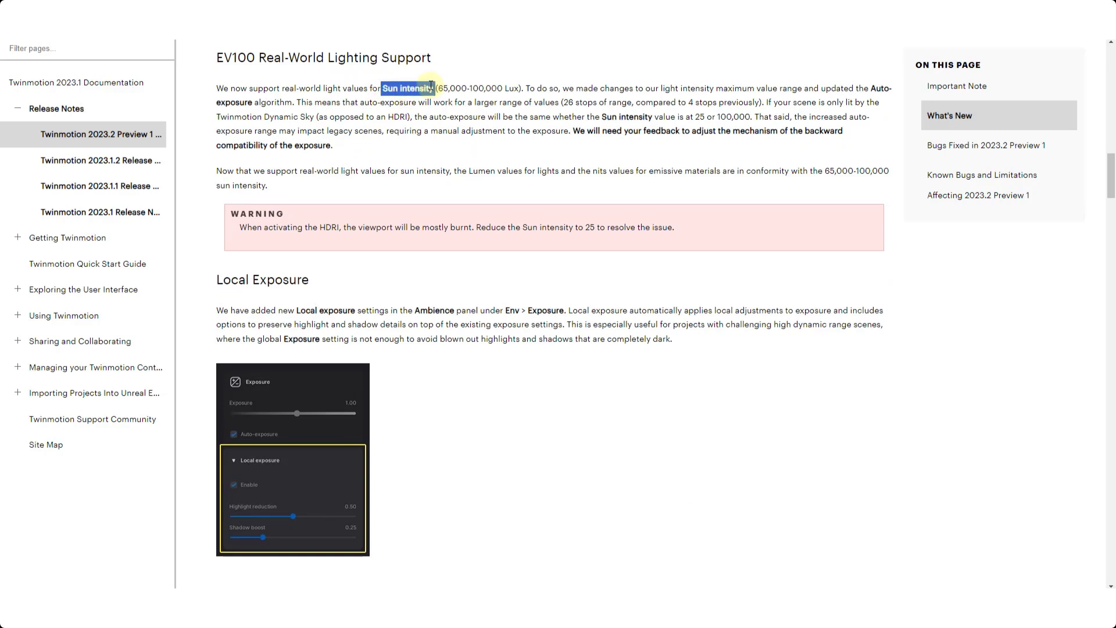
{"action": "left_click", "coordinate": [434, 93]}
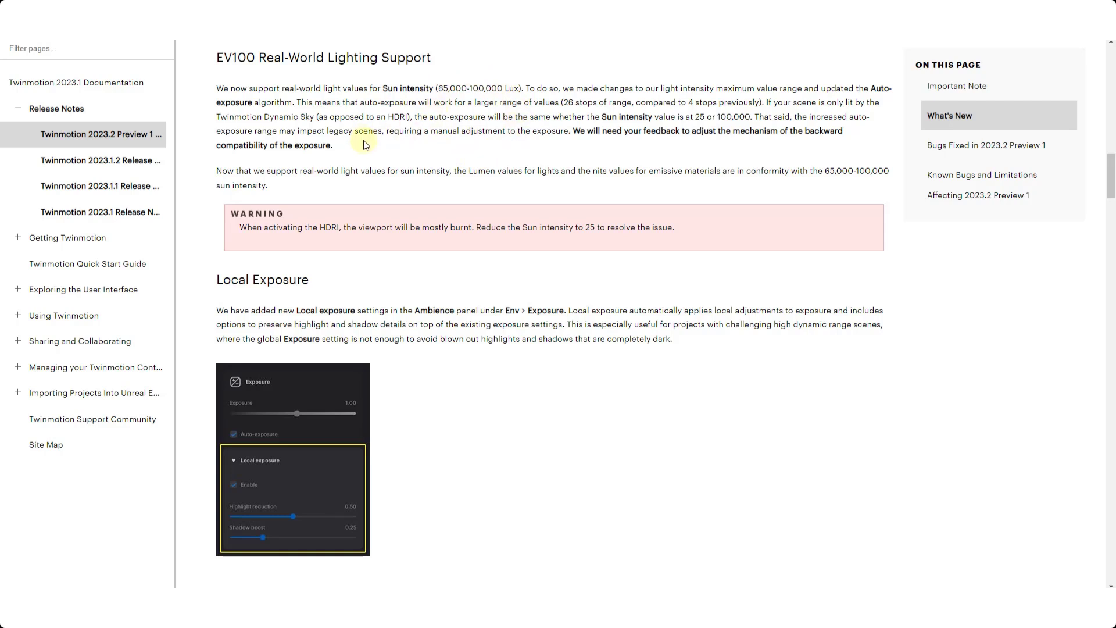
{"action": "left_click_drag", "start_coordinate": [366, 145], "coordinate": [577, 133]}
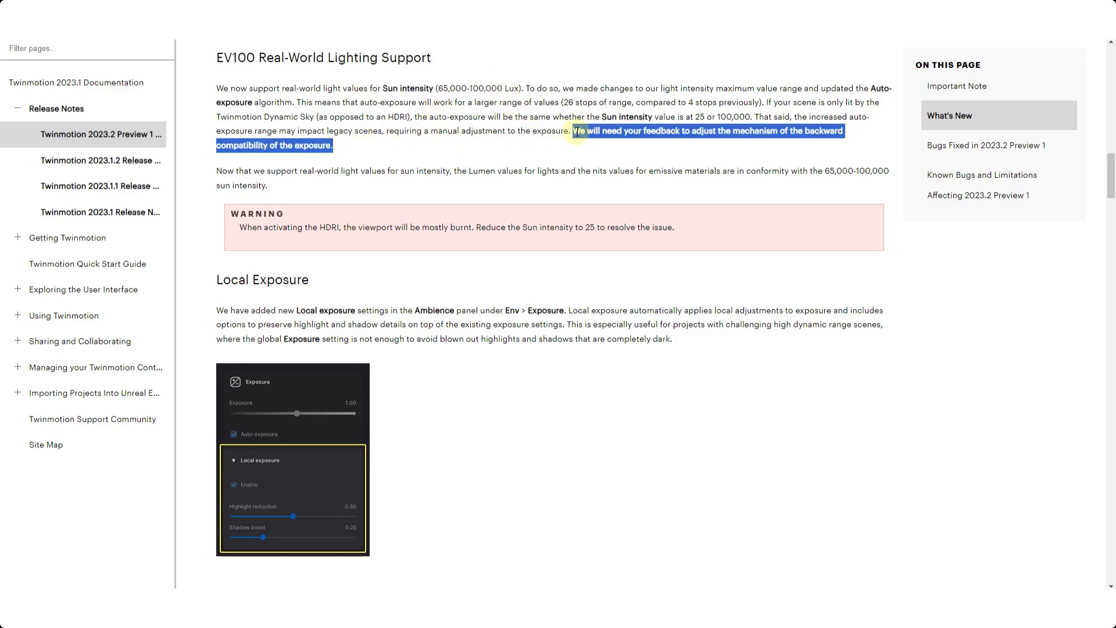
{"action": "left_click", "coordinate": [577, 131]}
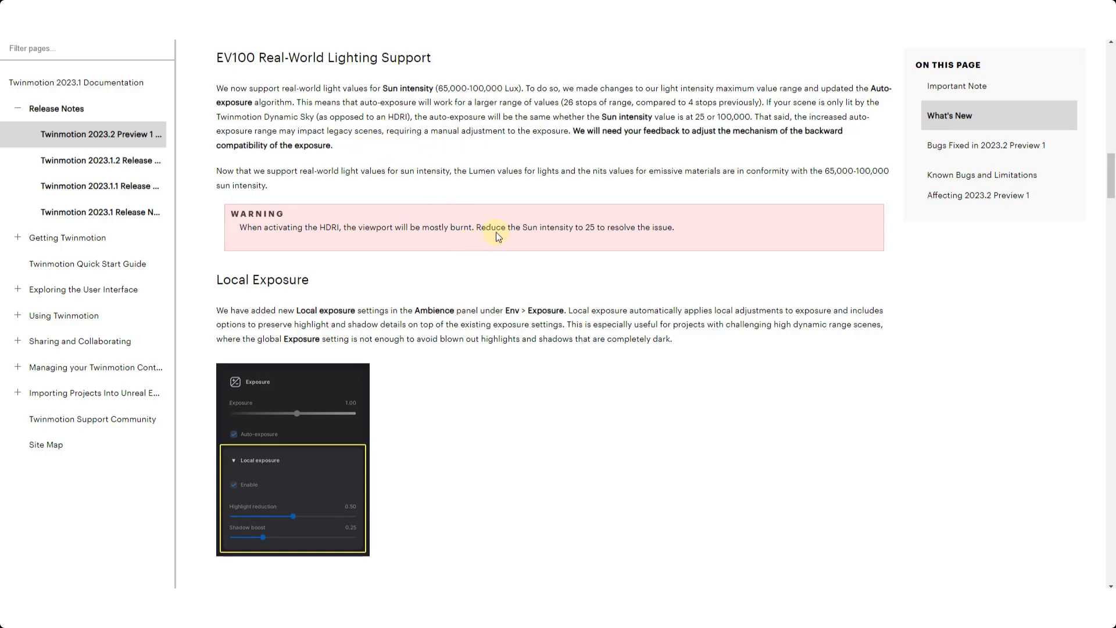
Step: Read the Glass Optimization and Sketchfab Assets Keep Hierarchy Mode sections of the release notes
{"action": "scroll", "coordinate": [573, 262], "scroll_direction": "down", "scroll_amount": 8}
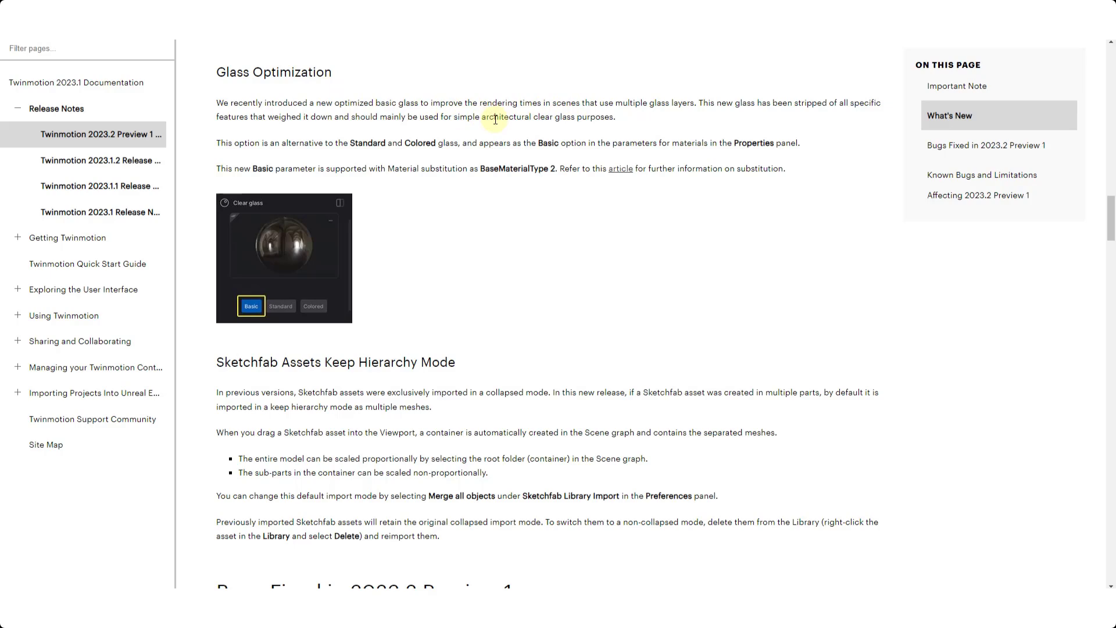
{"action": "scroll", "coordinate": [522, 207], "scroll_direction": "down", "scroll_amount": 4}
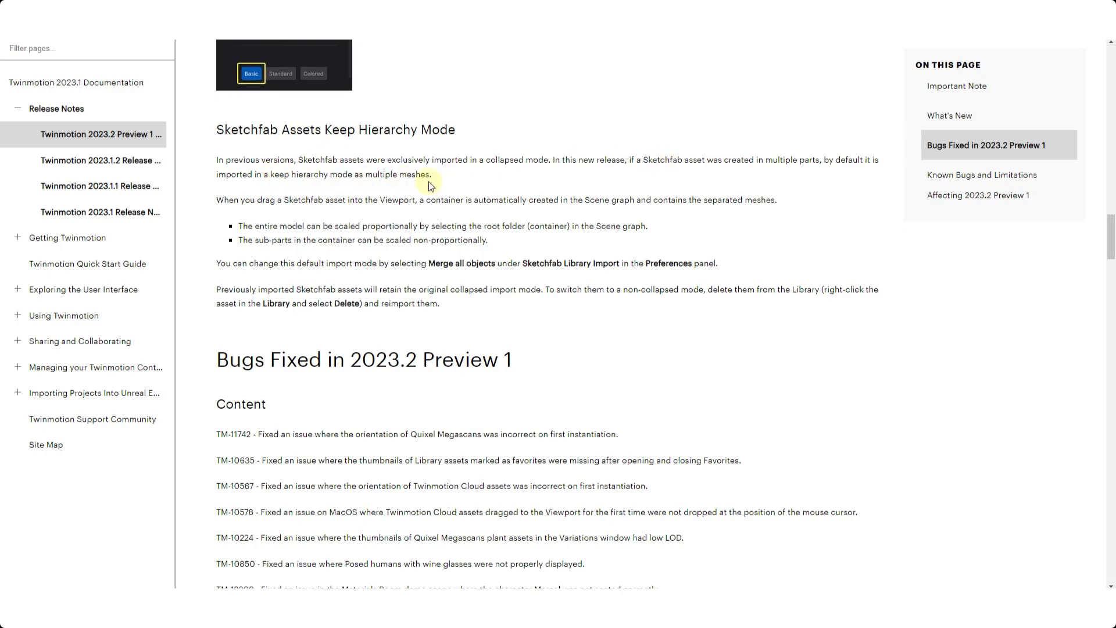
{"action": "scroll", "coordinate": [448, 263], "scroll_direction": "up", "scroll_amount": 1}
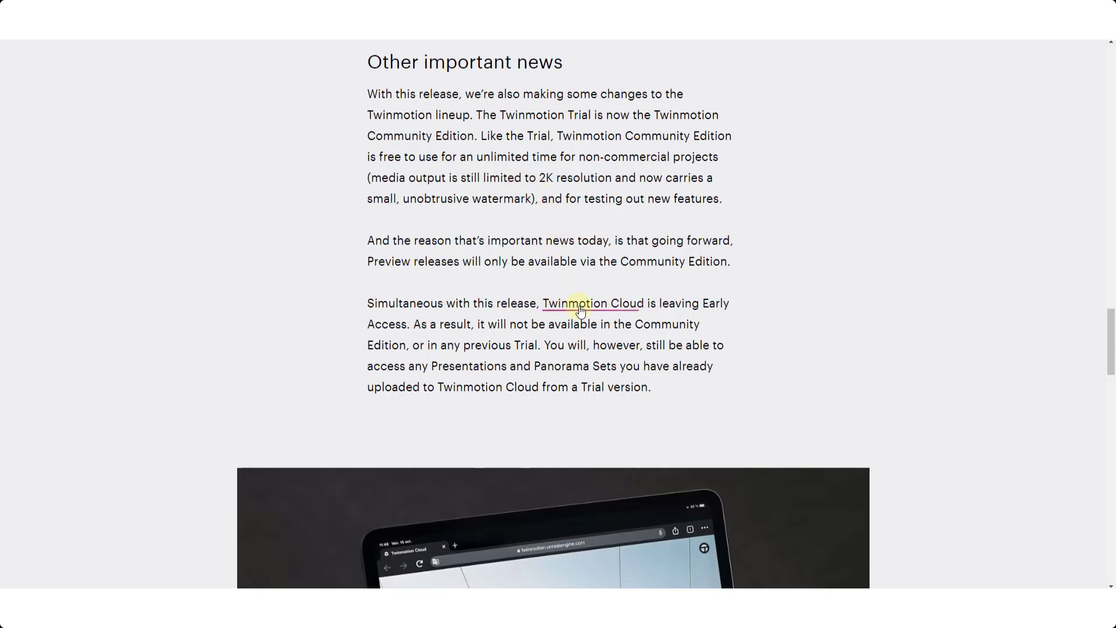
Step: Review the Twinmotion announcement's Other important news and Pricing and availability sections, highlighting the Commercial Edition's $749 price
{"action": "scroll", "coordinate": [636, 343], "scroll_direction": "up", "scroll_amount": 1}
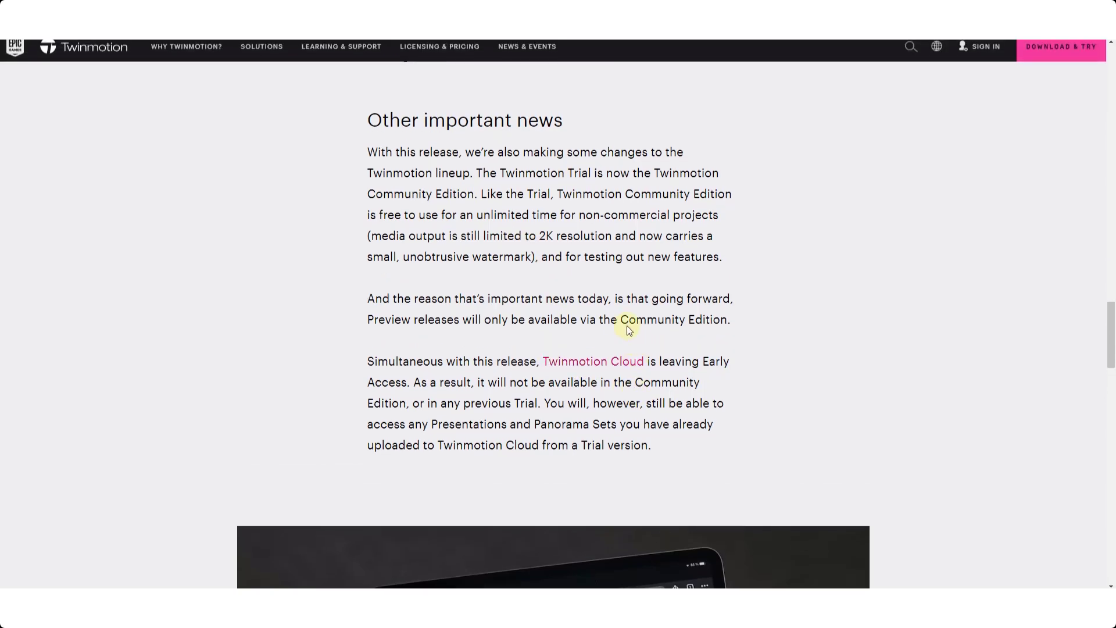
{"action": "scroll", "coordinate": [524, 384], "scroll_direction": "down", "scroll_amount": 1}
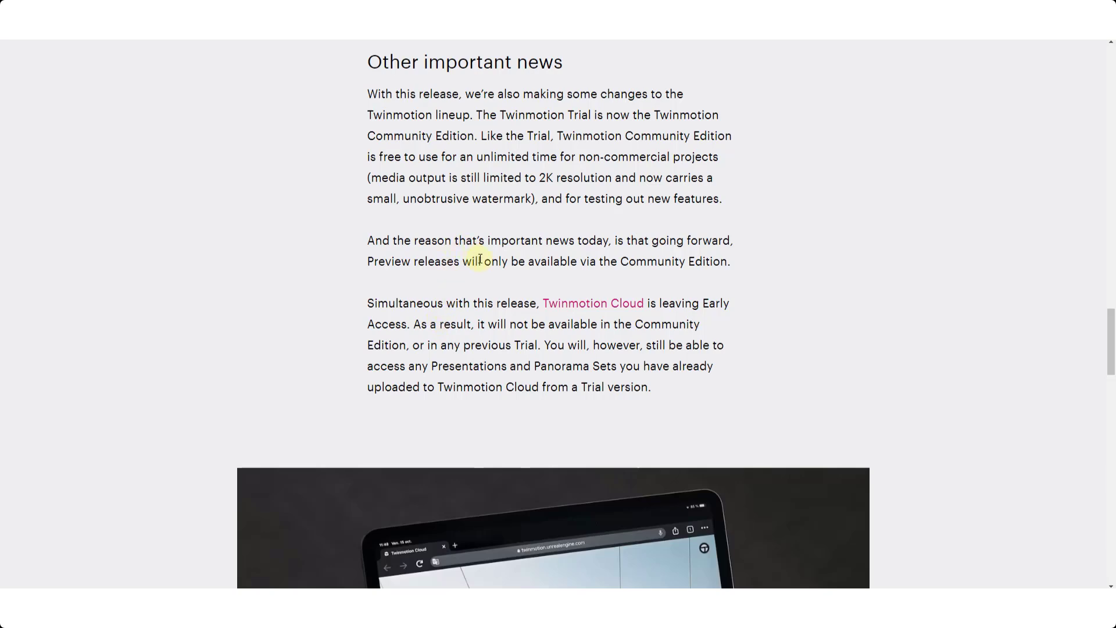
{"action": "scroll", "coordinate": [564, 190], "scroll_direction": "down", "scroll_amount": 14}
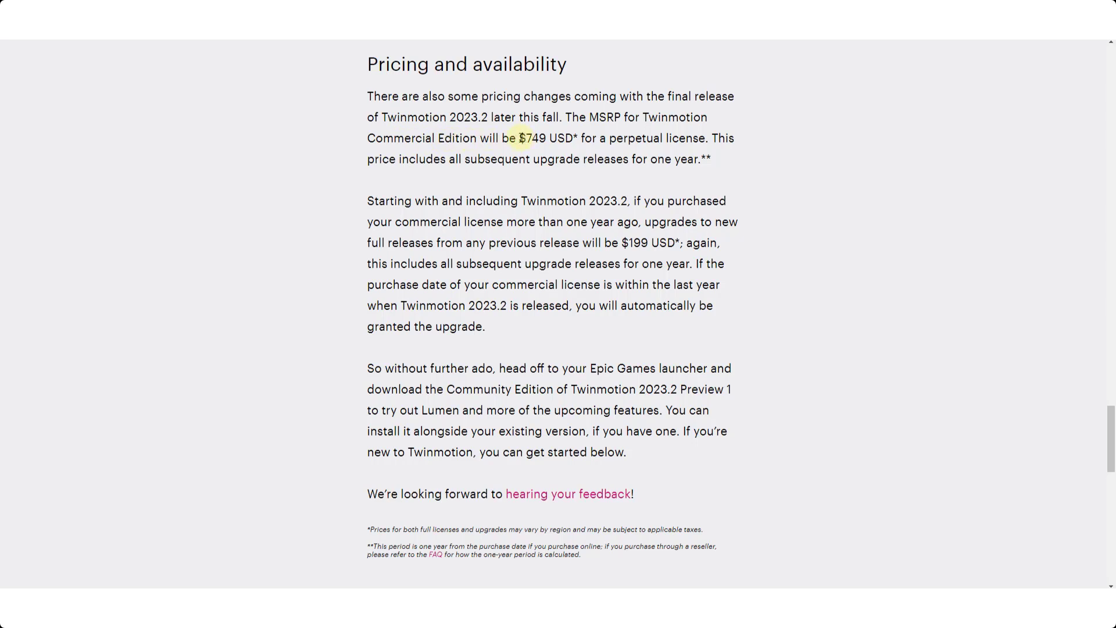
{"action": "left_click_drag", "start_coordinate": [521, 138], "coordinate": [548, 139]}
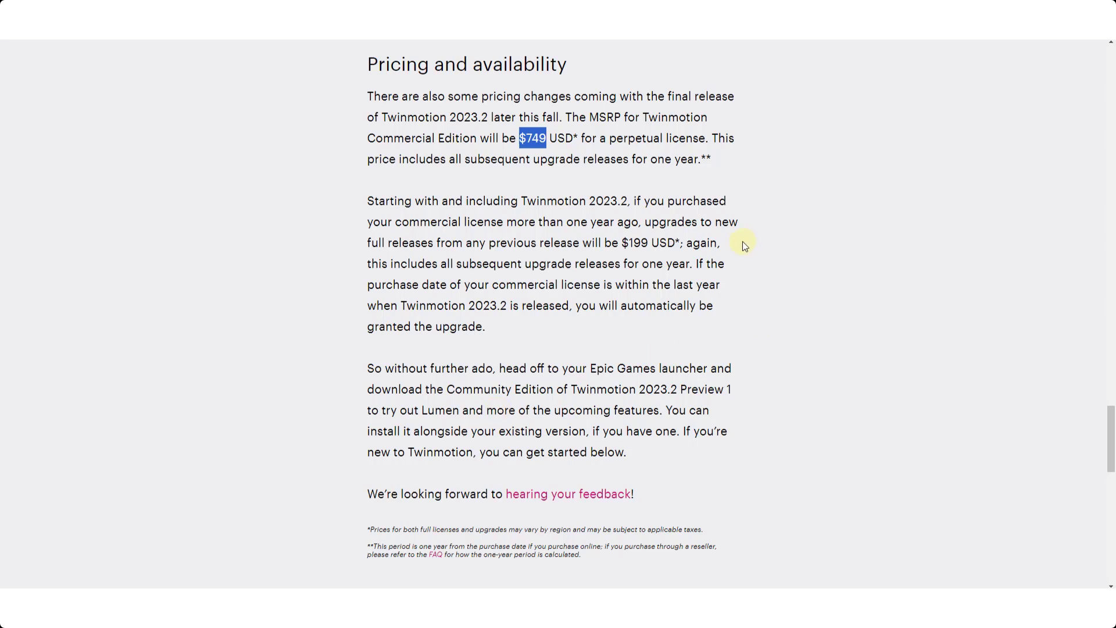
{"action": "left_click", "coordinate": [562, 222]}
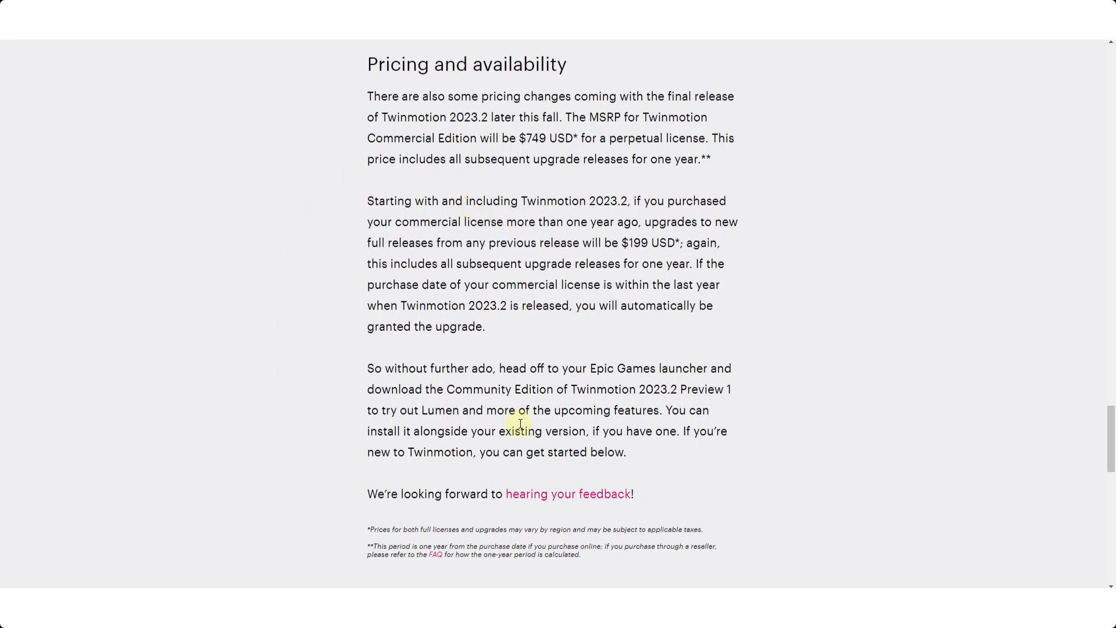